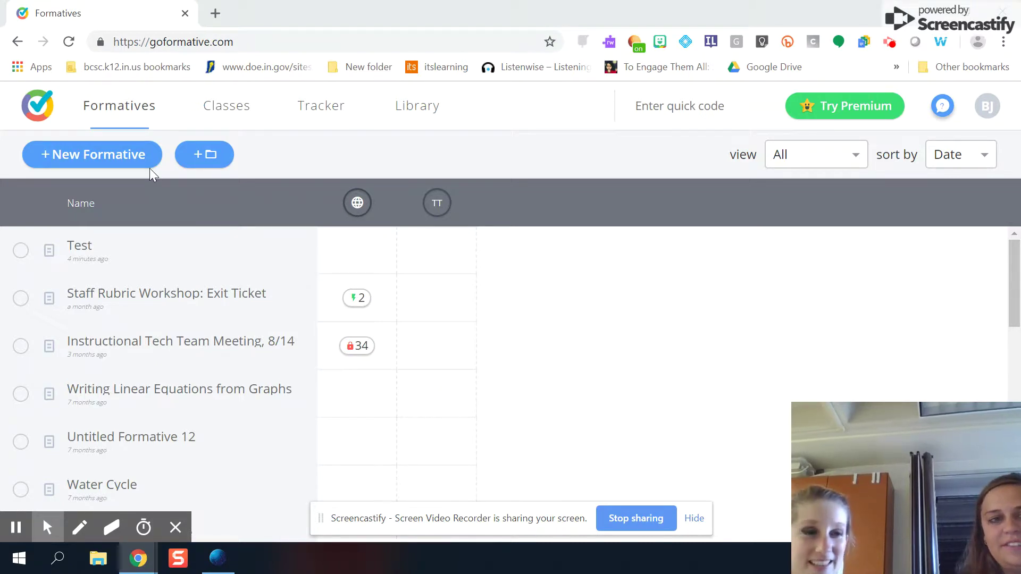
# Create a new formative and rename 'Untitled Formative 28' to 'Daniel Boone'.
pyautogui.click(128, 162)
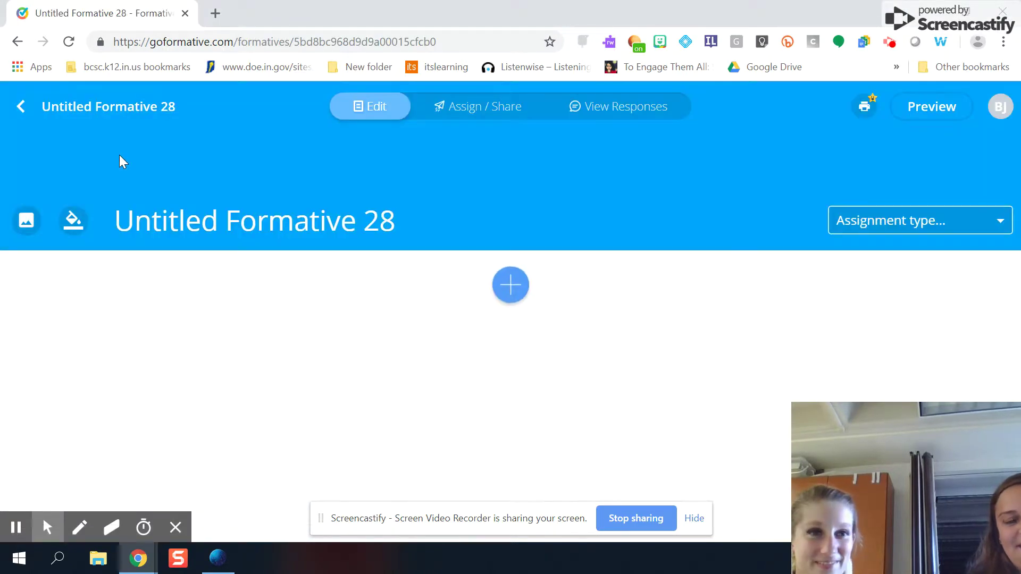
pyautogui.click(181, 226)
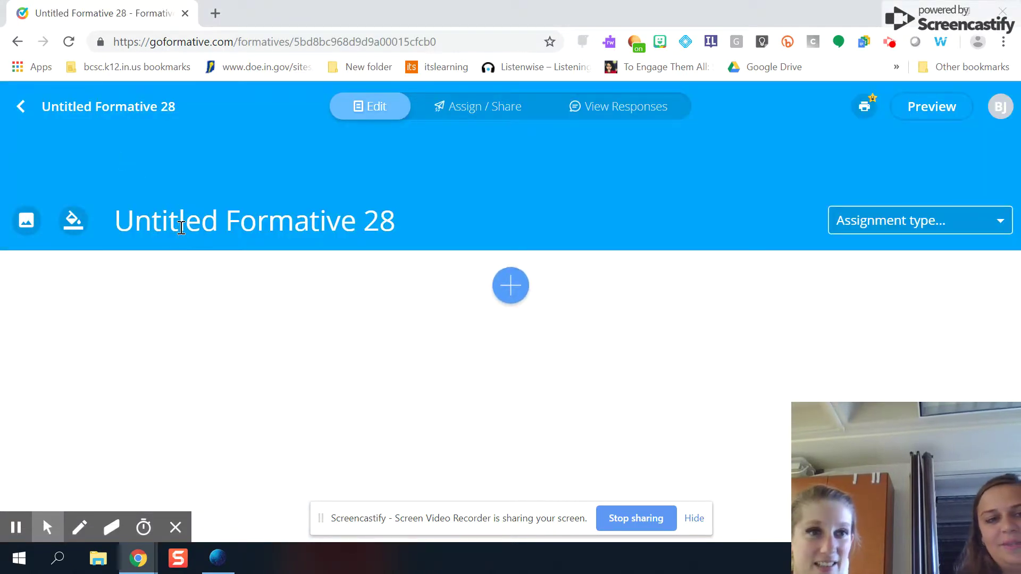
pyautogui.doubleClick(181, 228)
pyautogui.tripleClick(181, 228)
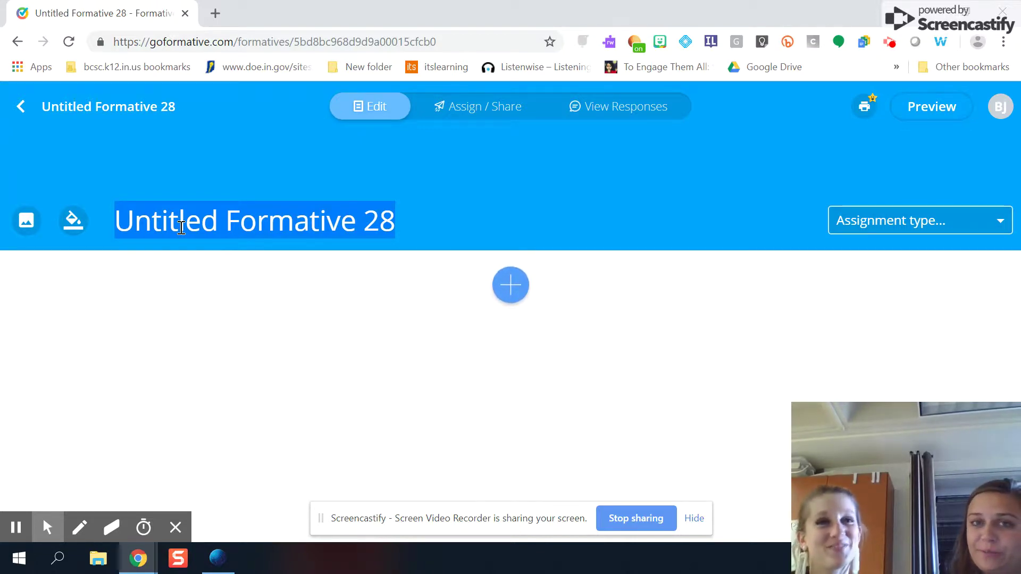
pyautogui.write('Daniel Boone')
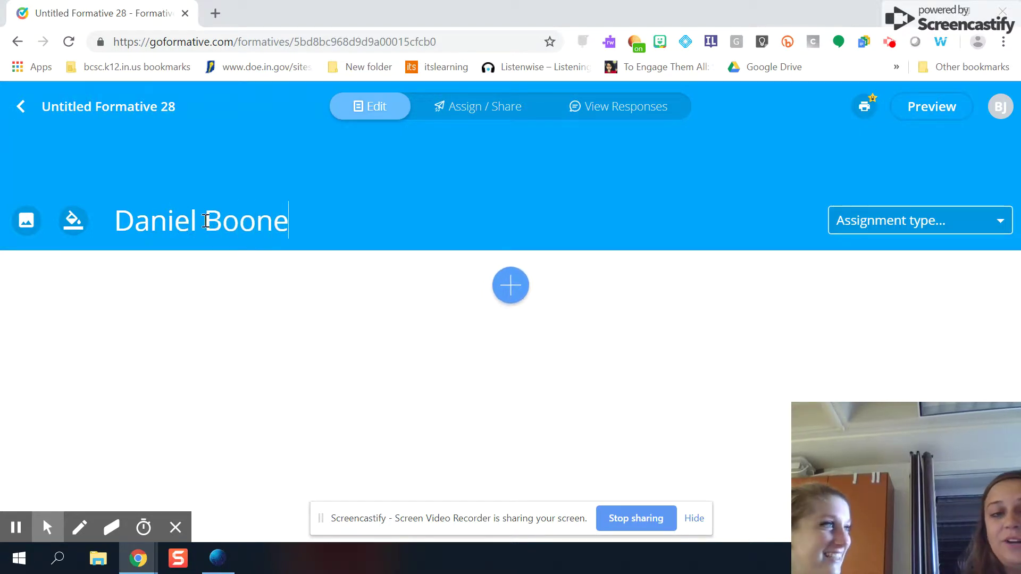
pyautogui.click(282, 328)
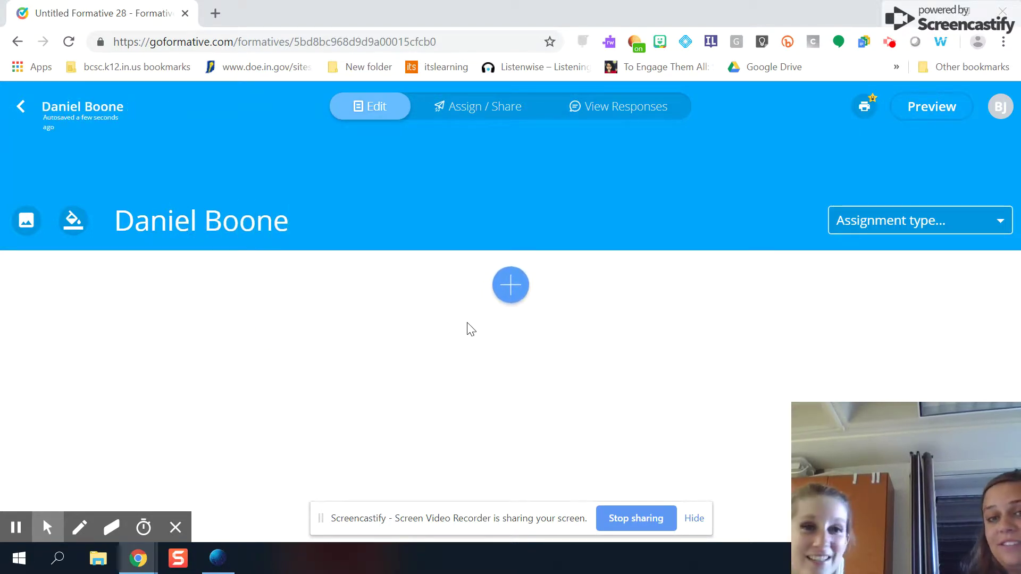
# Open the Add Content / Add a Question panel below the Daniel Boone title.
pyautogui.click(510, 293)
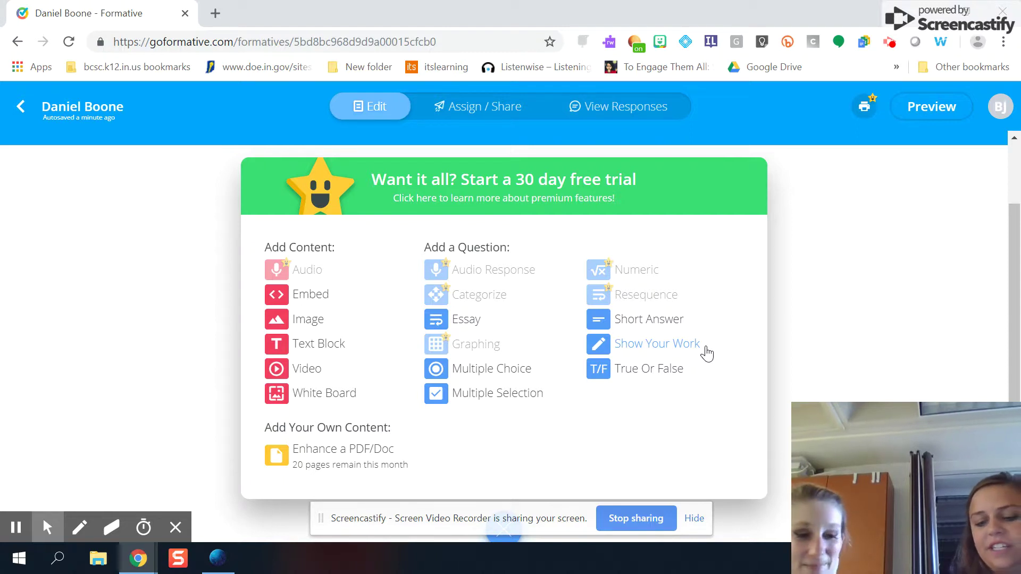
# Add a 1-point Show Your Work question asking 'Who was Daniel Boone?'.
pyautogui.click(706, 350)
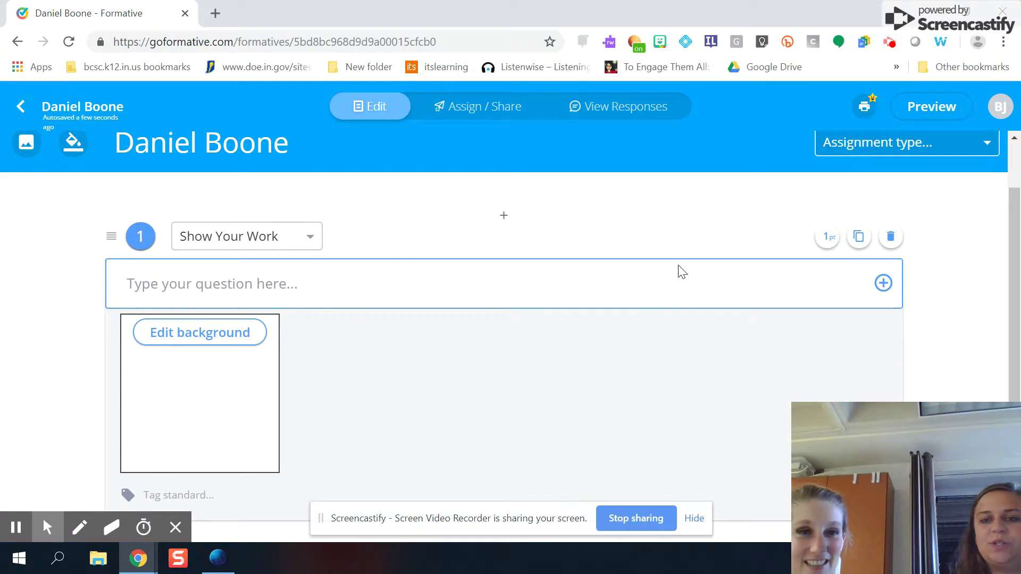
pyautogui.write('Who ')
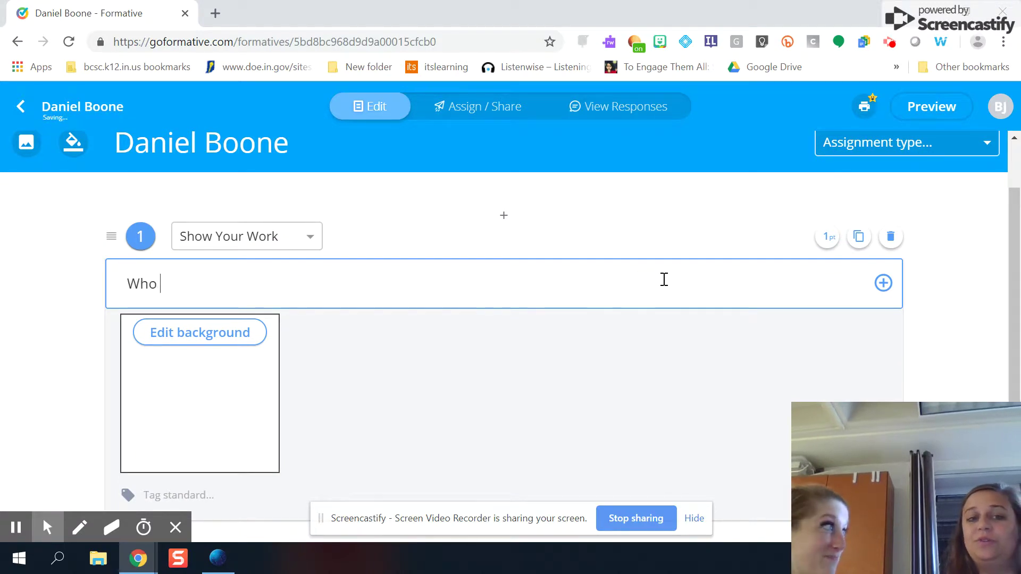
pyautogui.write('was Daniel Bo')
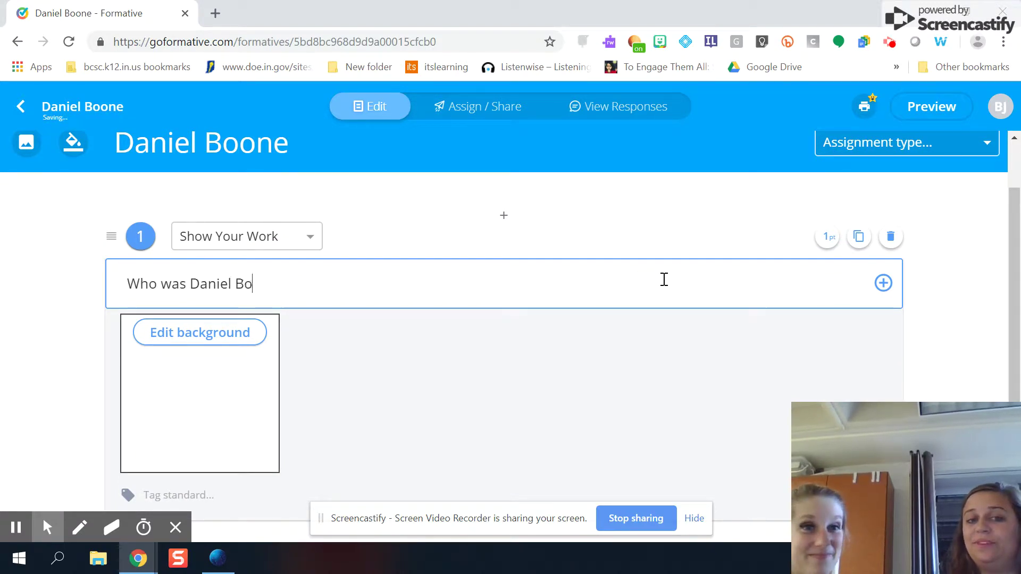
pyautogui.write('one?')
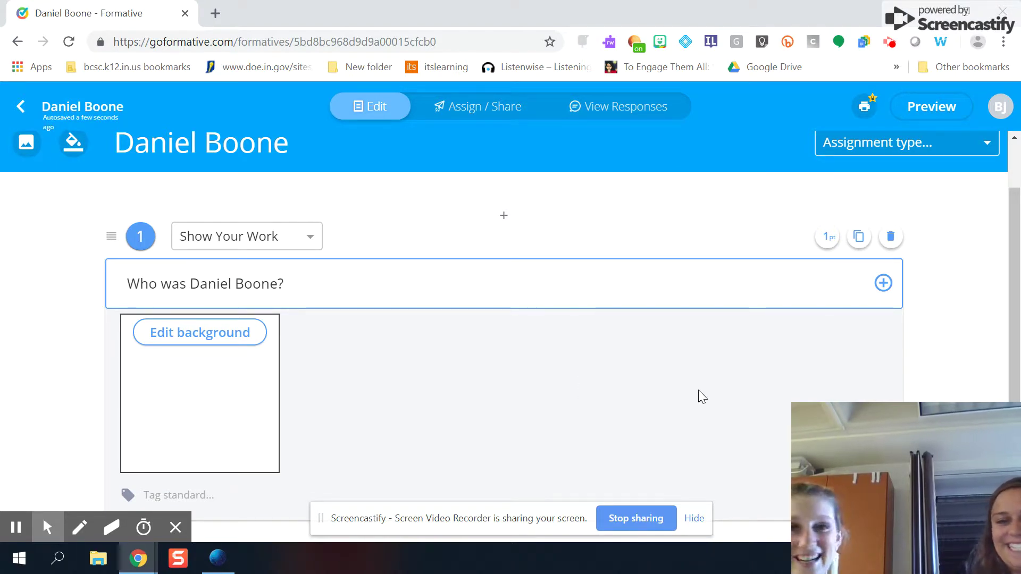
pyautogui.scroll(-2, 699, 394)
pyautogui.scroll(-1, 699, 393)
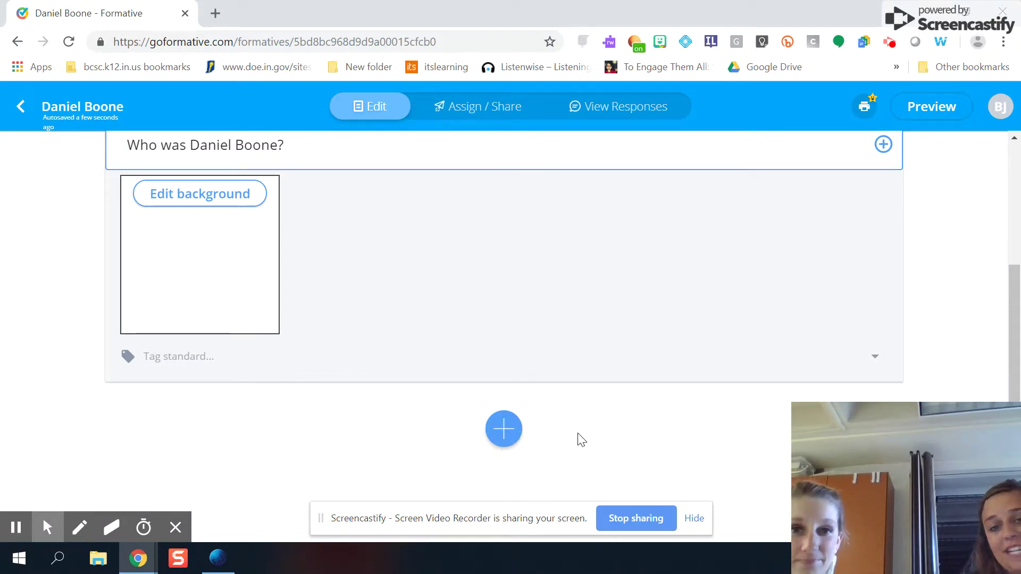
pyautogui.scroll(4, 578, 434)
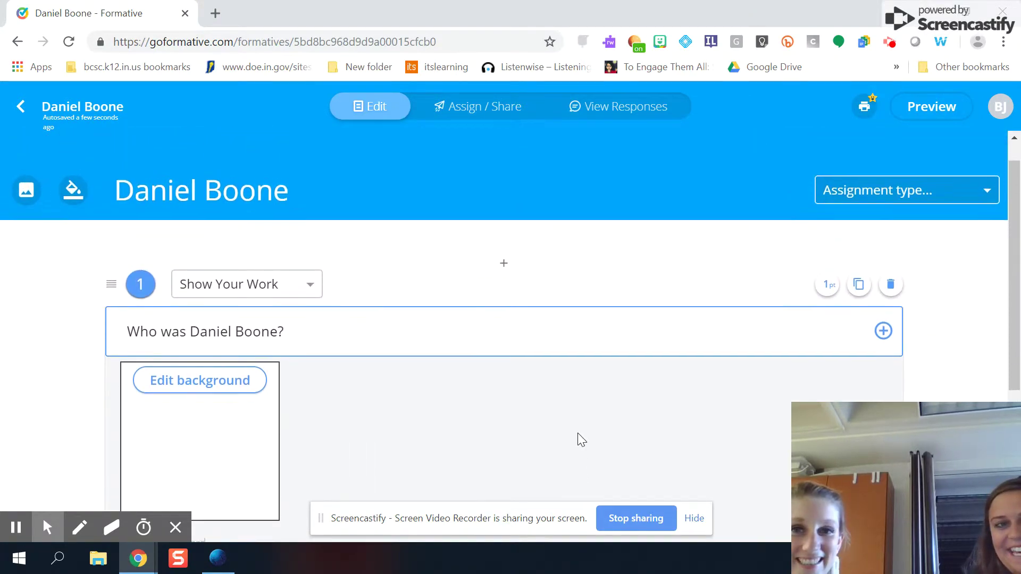
pyautogui.scroll(-2, 577, 433)
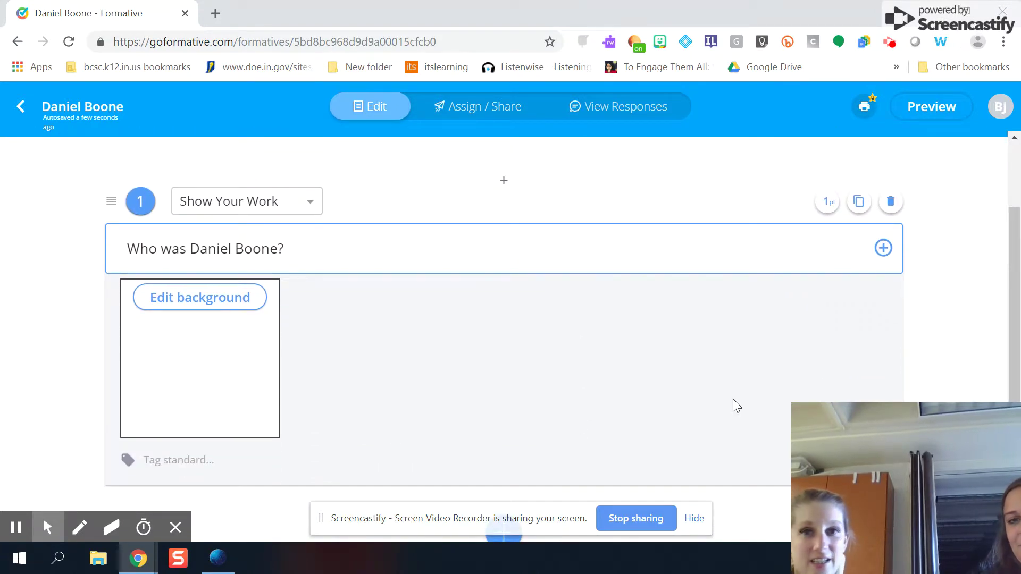
pyautogui.click(1014, 204)
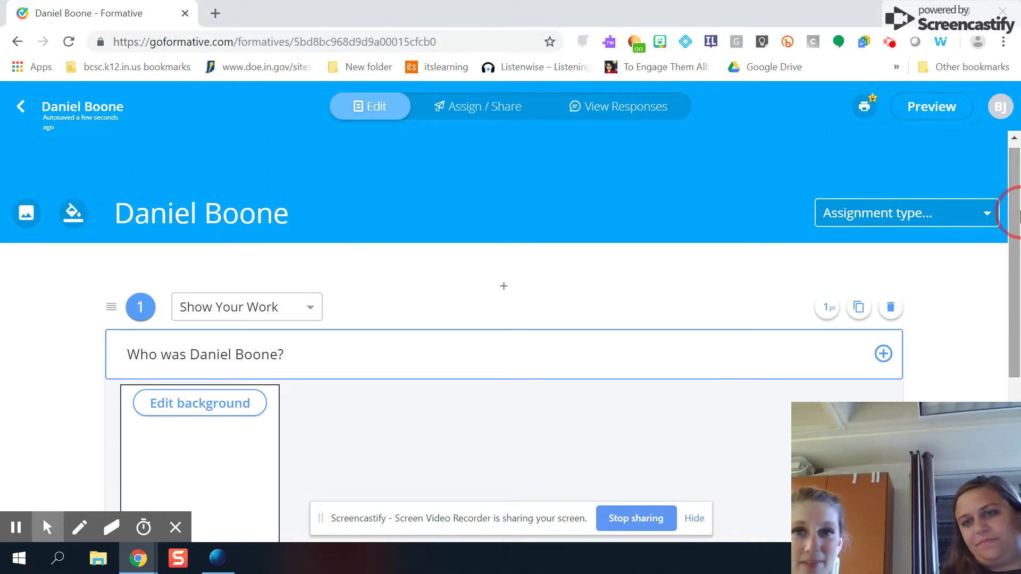
# Set the formative's assignment type to do now/warm-up.
pyautogui.click(958, 213)
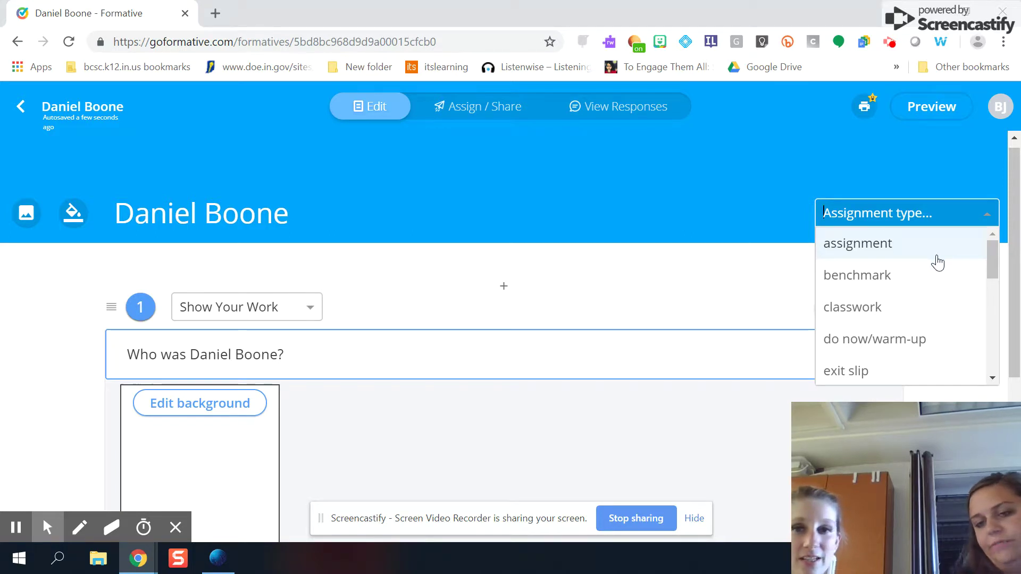
pyautogui.click(888, 351)
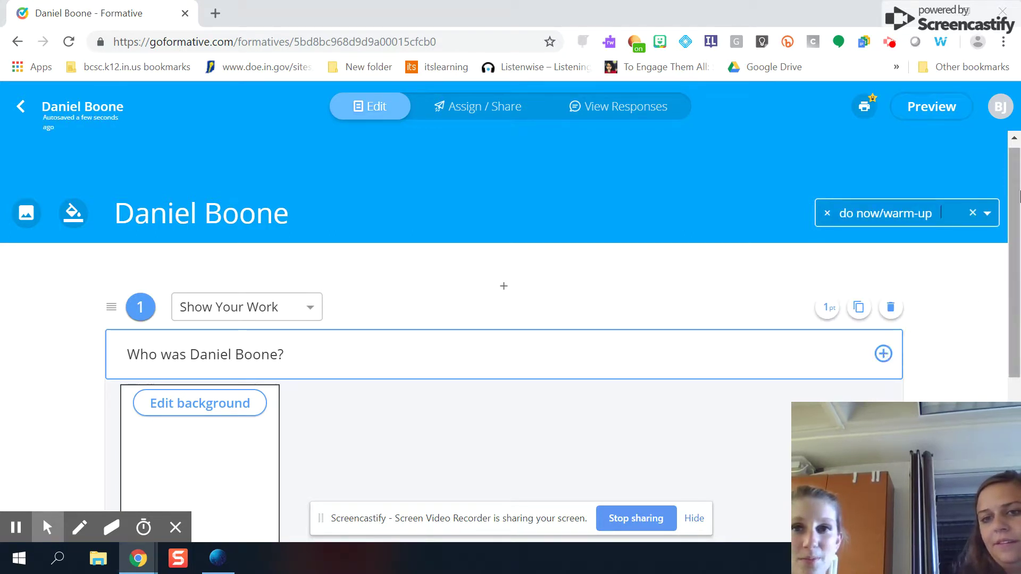
pyautogui.moveTo(1018, 197); pyautogui.dragTo(1018, 321)
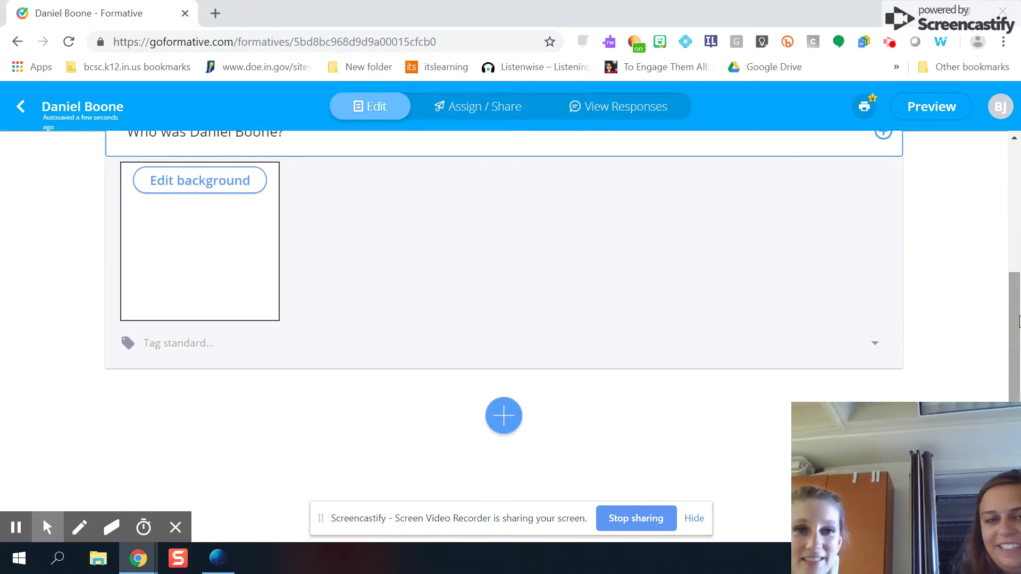
pyautogui.moveTo(1016, 355); pyautogui.dragTo(1007, 250)
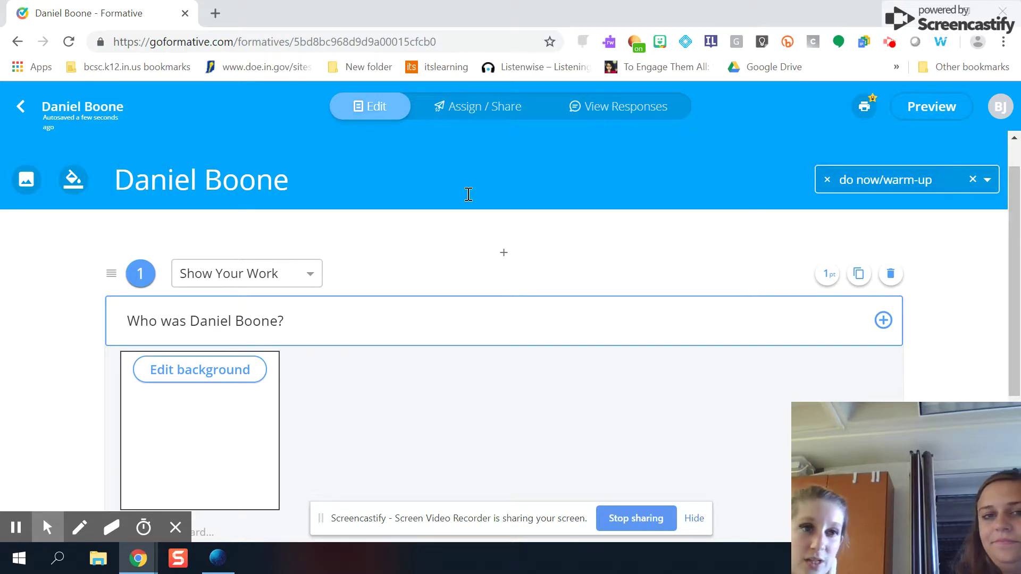
# Assign the Daniel Boone formative to the Guest Students class.
pyautogui.click(489, 112)
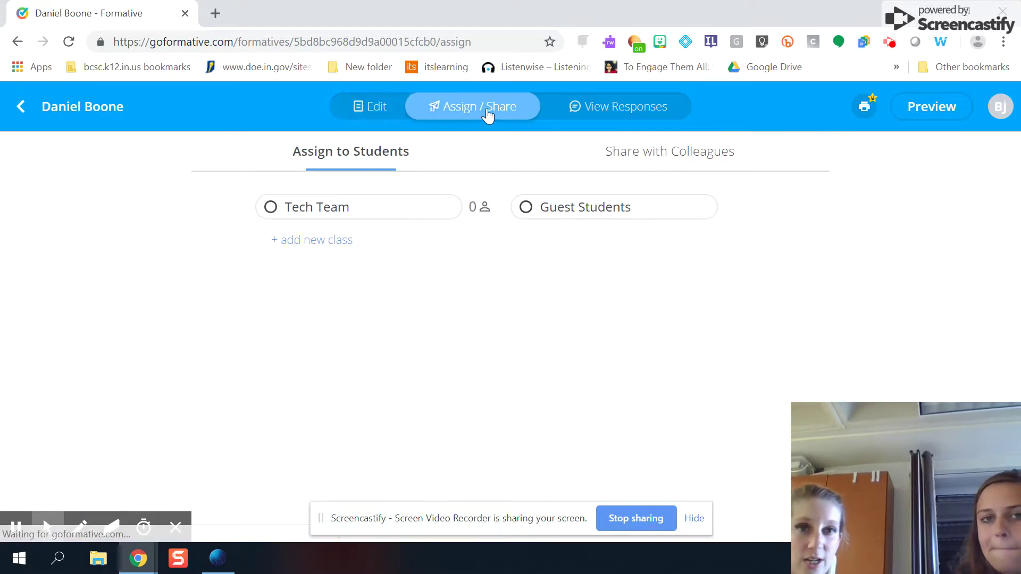
pyautogui.click(525, 207)
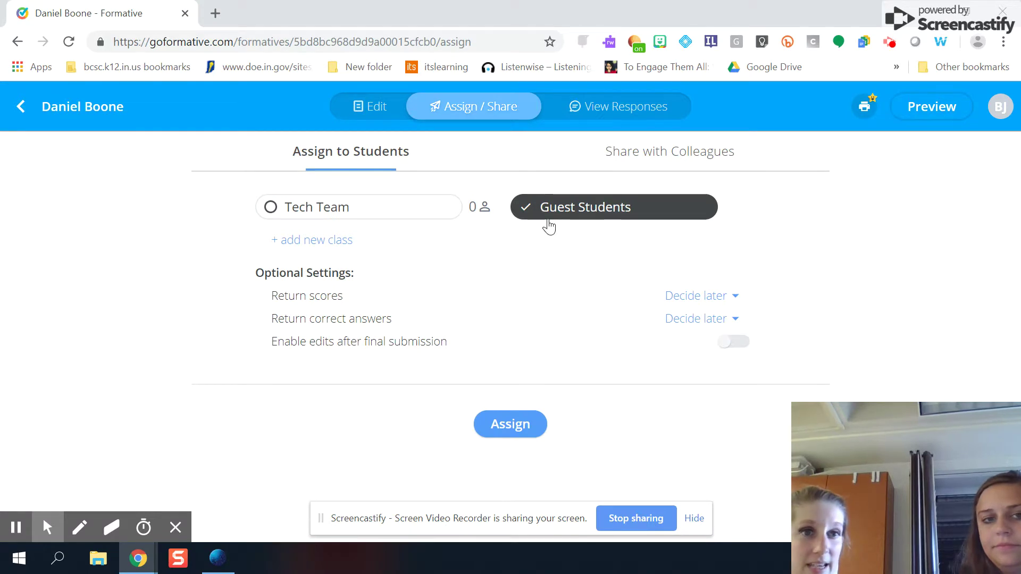
pyautogui.click(500, 424)
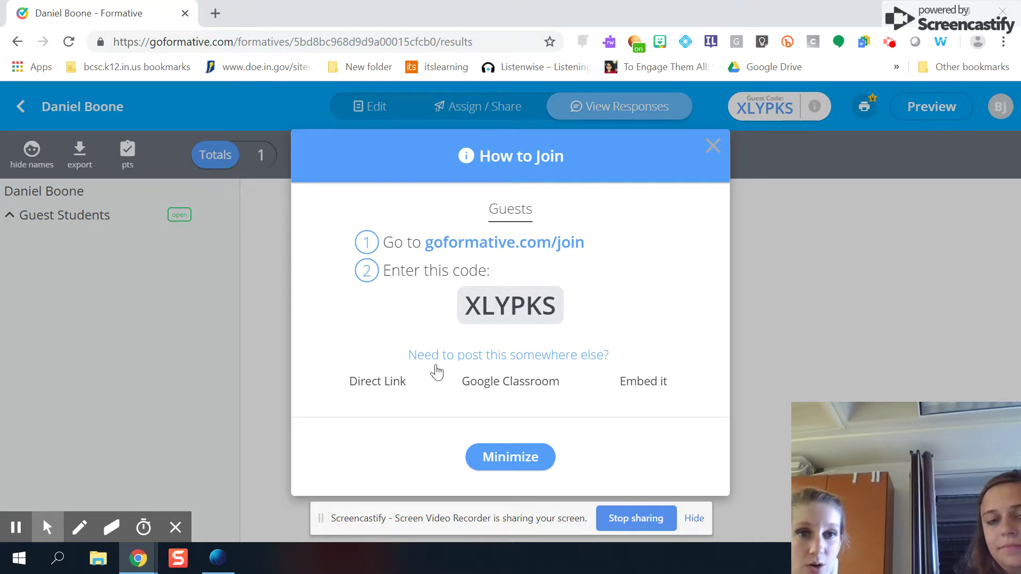
# Review the Direct Link and Embed tabs, select the guest join code, and switch to Firefox.
pyautogui.click(380, 385)
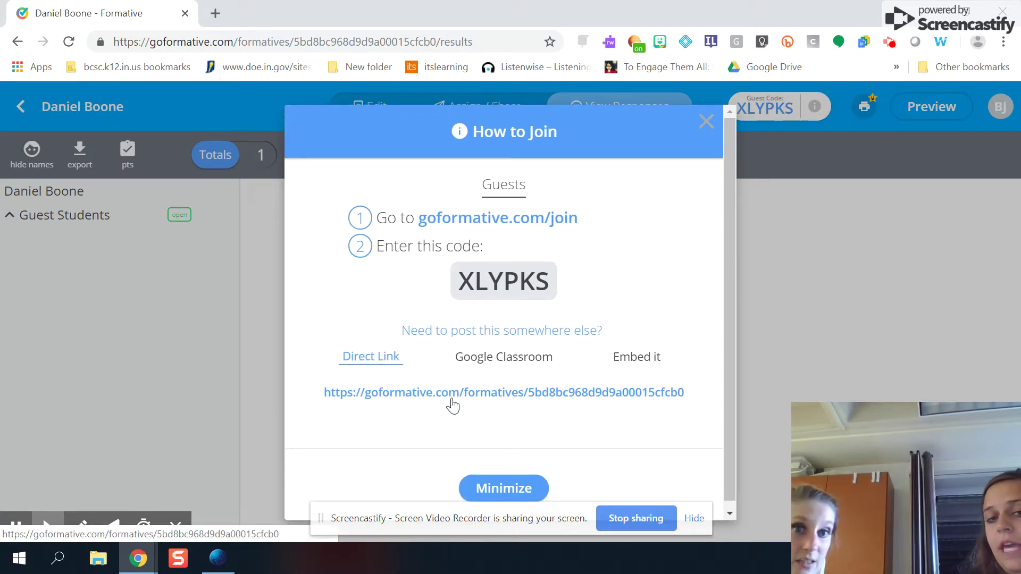
pyautogui.click(655, 359)
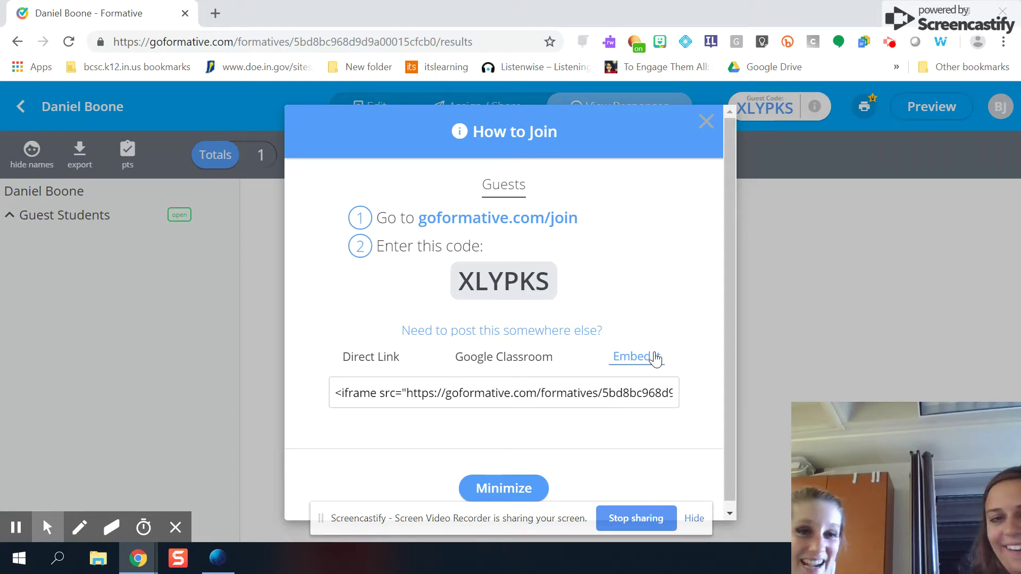
pyautogui.doubleClick(469, 280)
pyautogui.hotkey('ctrl', 'c')
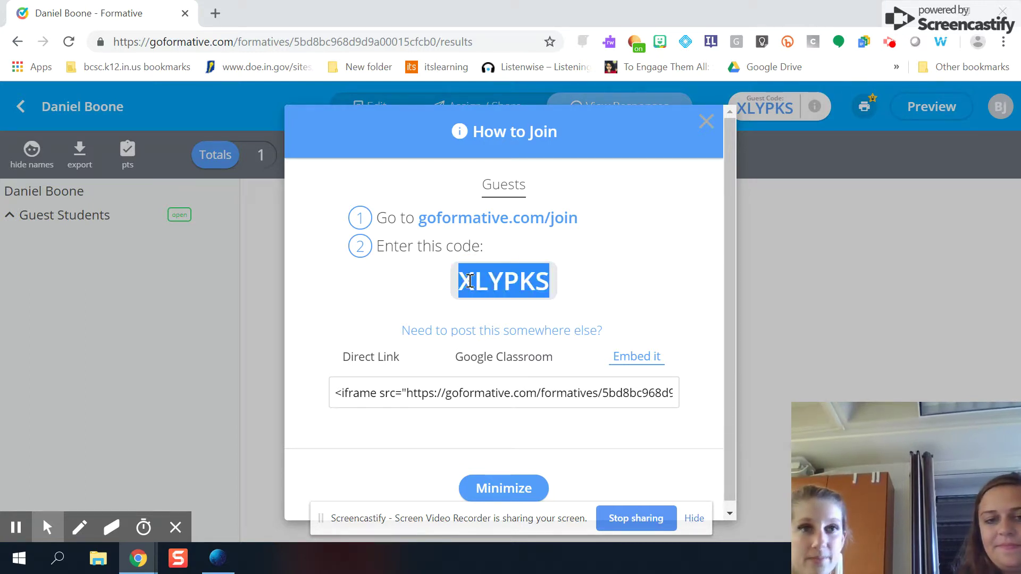
pyautogui.click(218, 558)
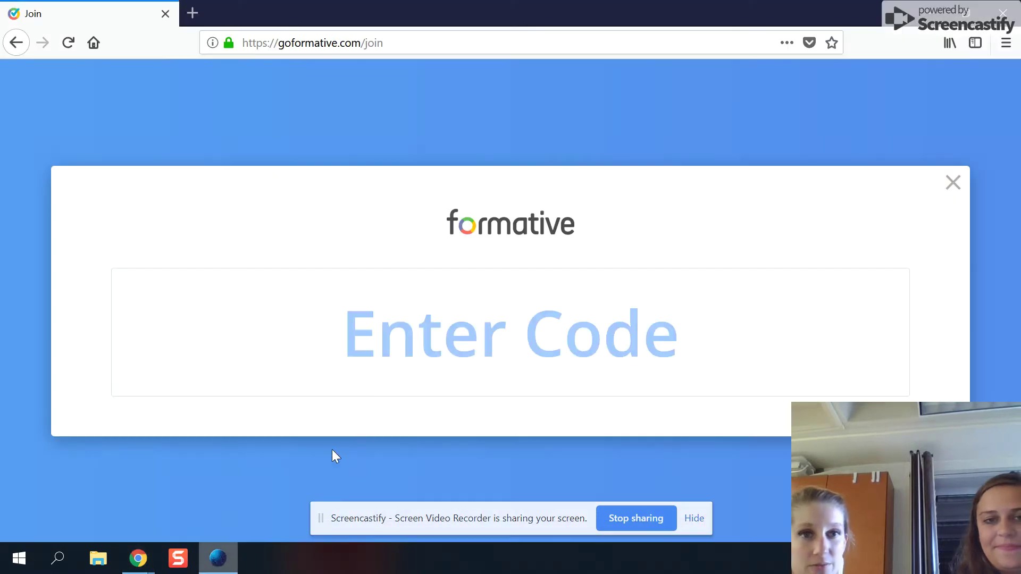
# Paste the guest join code and enter the guest's first and last name.
pyautogui.click(521, 341)
pyautogui.hotkey('ctrl', 'v')
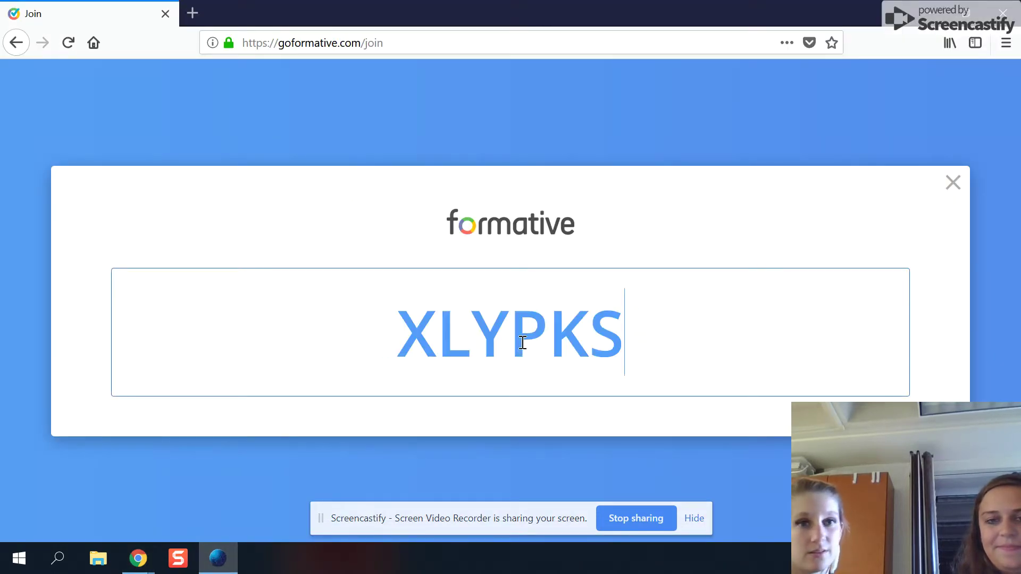
pyautogui.click(527, 354)
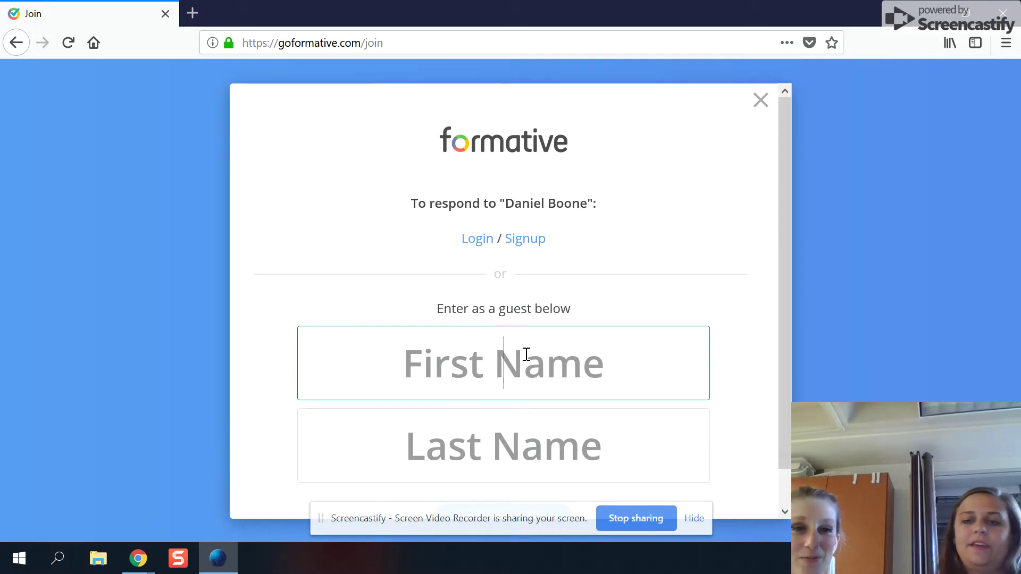
pyautogui.write('Daniel')
pyautogui.press('Tab')
pyautogui.write('BB')
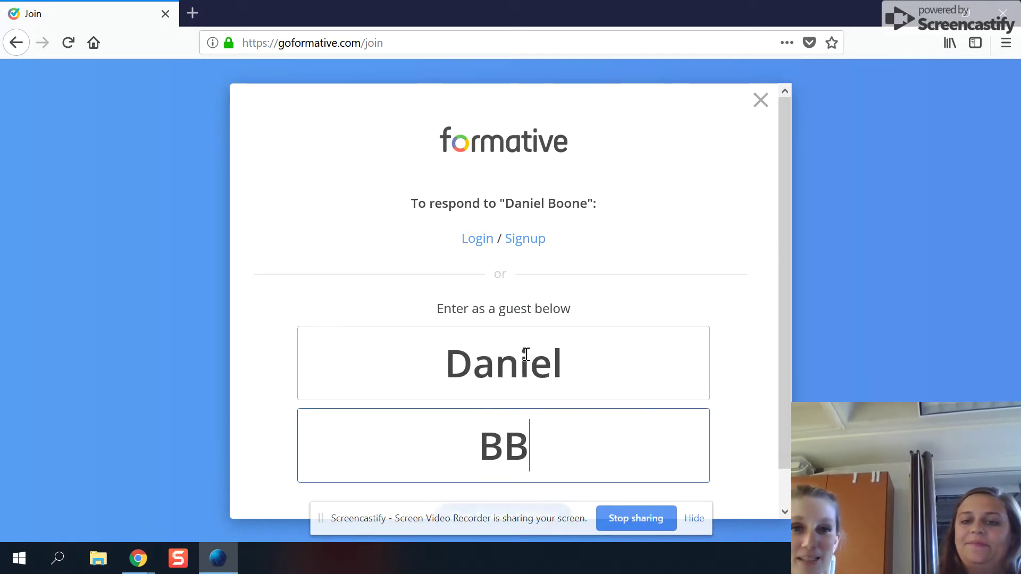
pyautogui.press('BackSpace')
pyautogui.write('oonb')
pyautogui.press('BackSpace')
pyautogui.write('e')
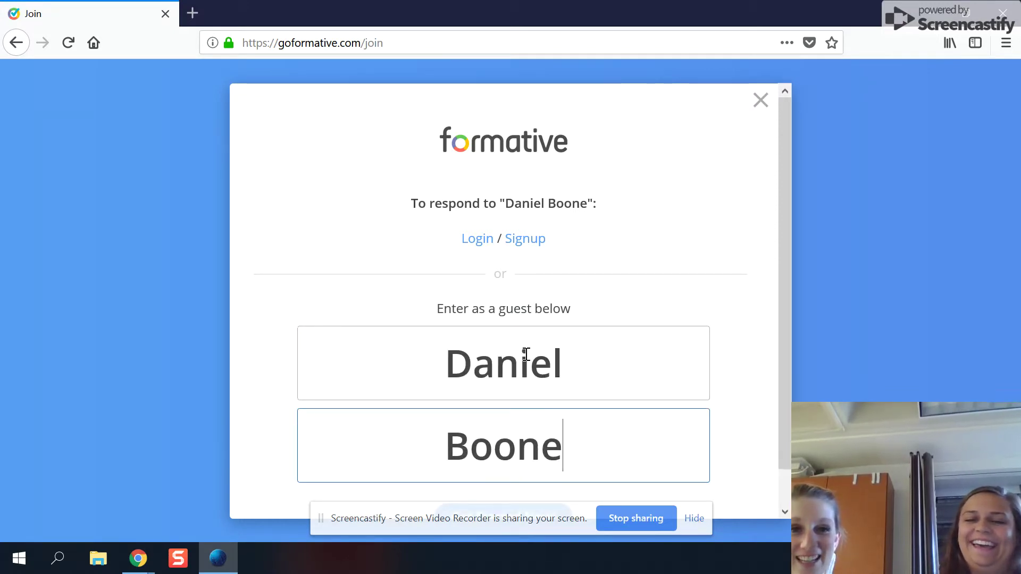
# Join the assignment as a guest and open question 1's drawing canvas.
pyautogui.scroll(-1, 525, 354)
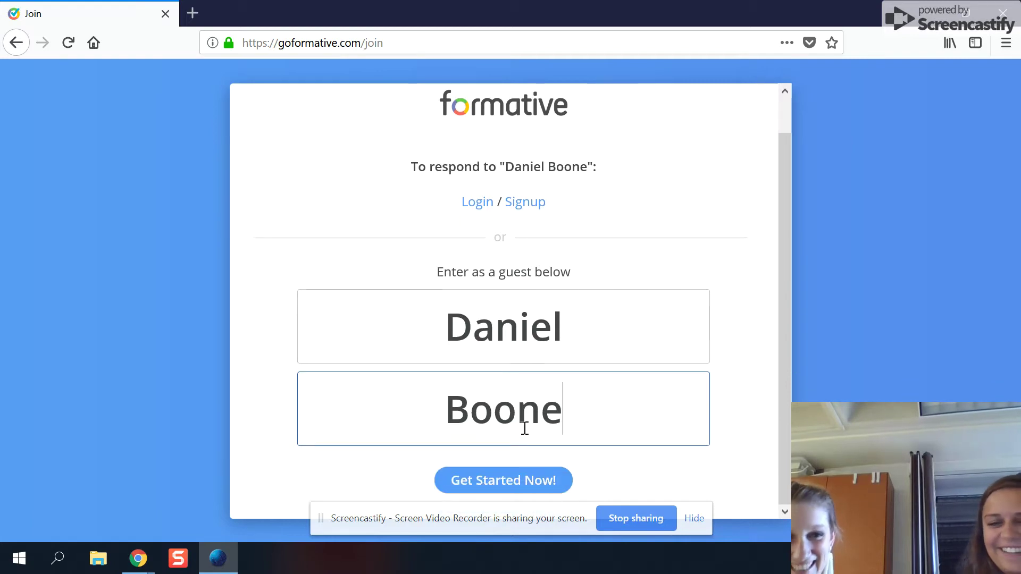
pyautogui.click(516, 485)
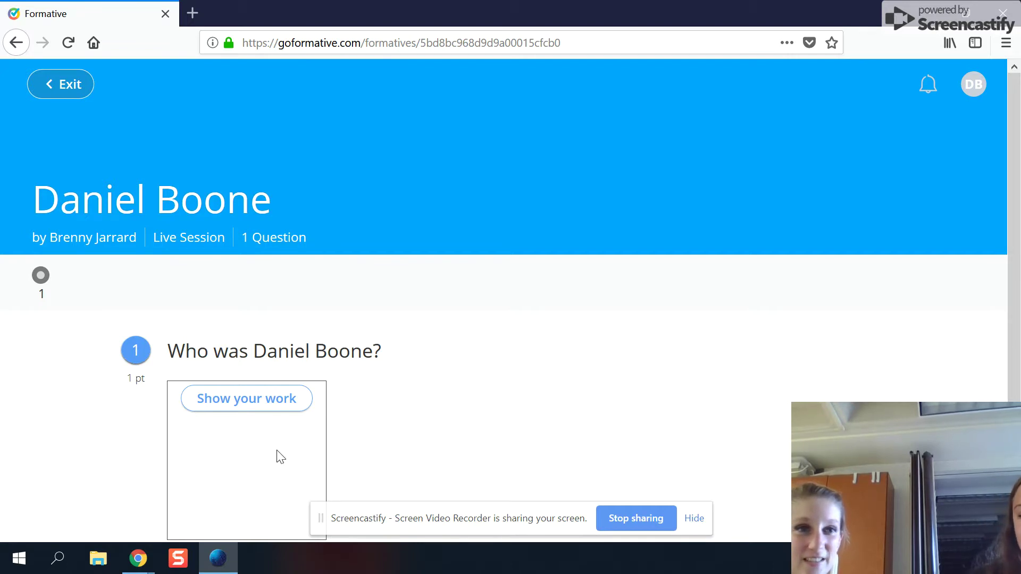
pyautogui.click(273, 402)
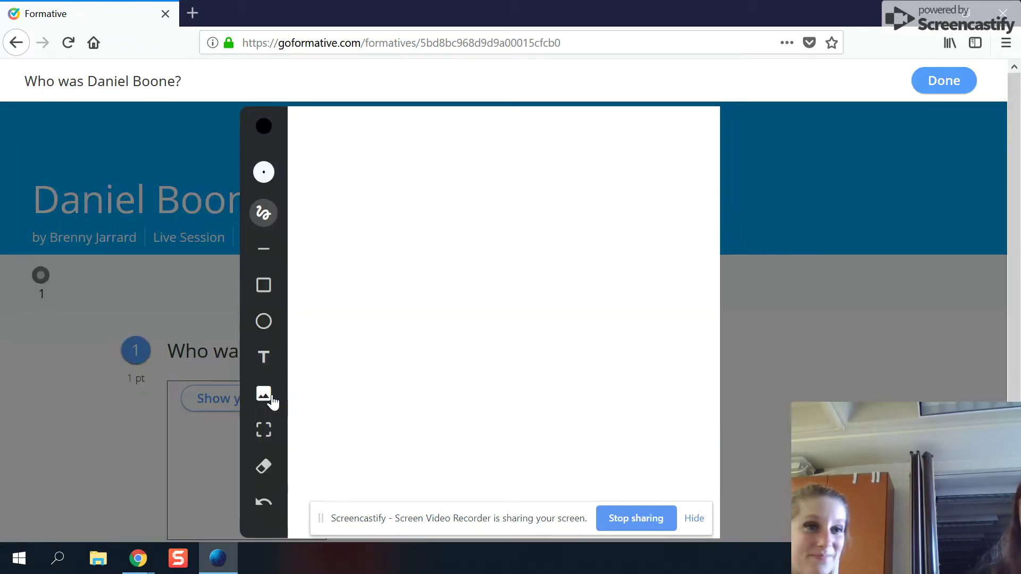
# Try the Select and Image tools, cancelling the picture upload so the canvas stays blank.
pyautogui.click(264, 437)
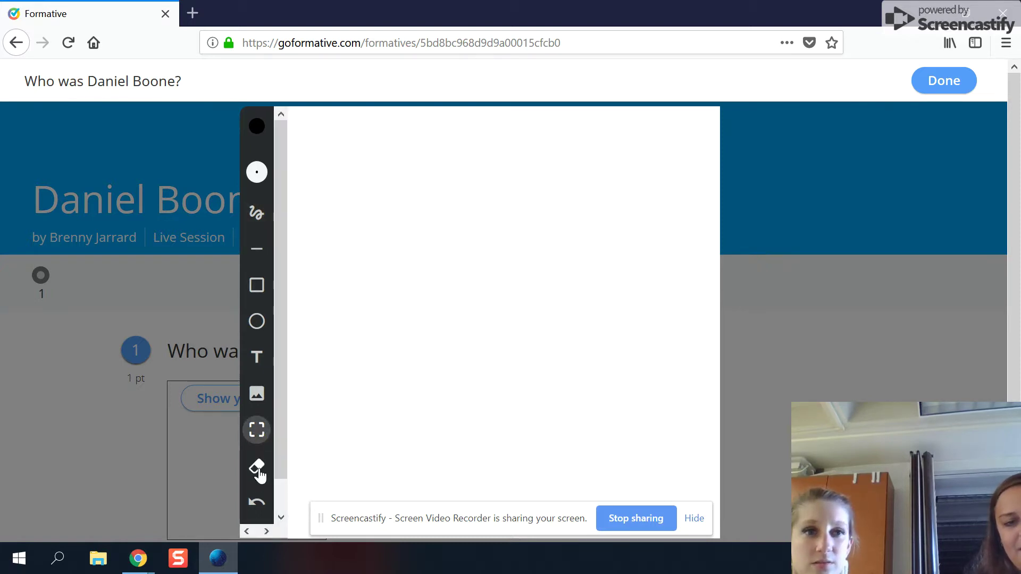
pyautogui.click(256, 395)
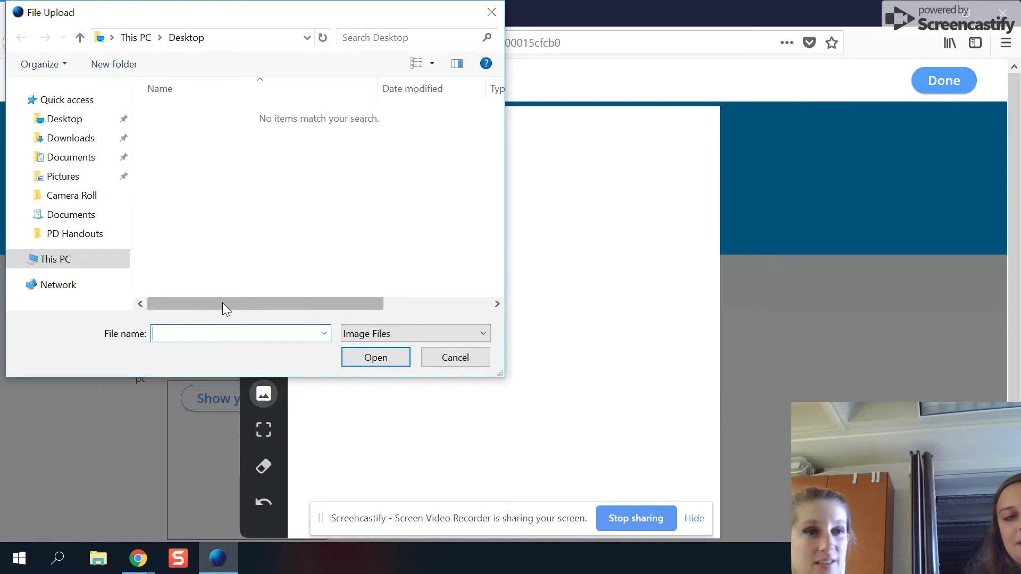
pyautogui.click(467, 357)
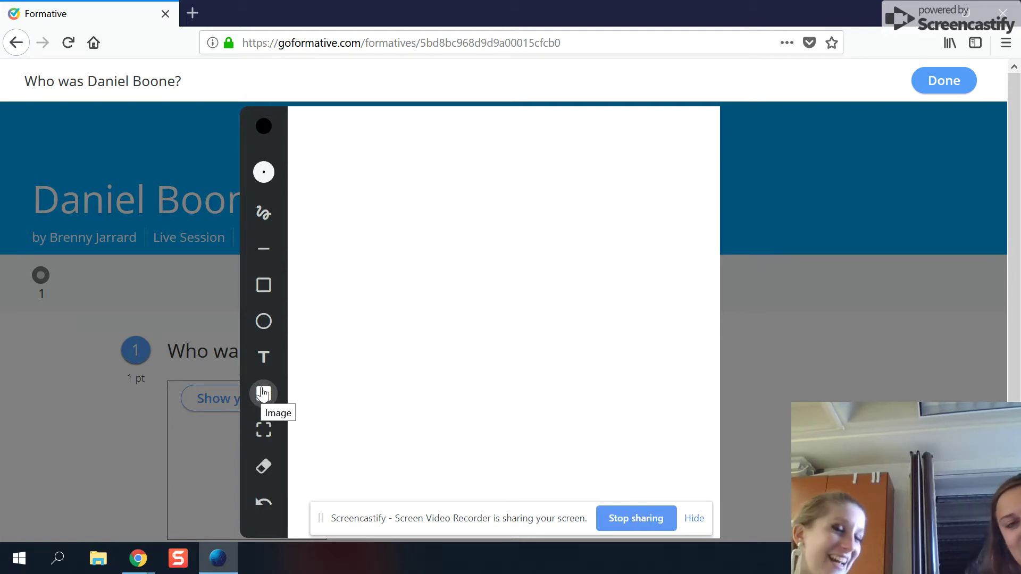
# Set a thicker brush size, dark grey colour and the freehand pen.
pyautogui.click(262, 176)
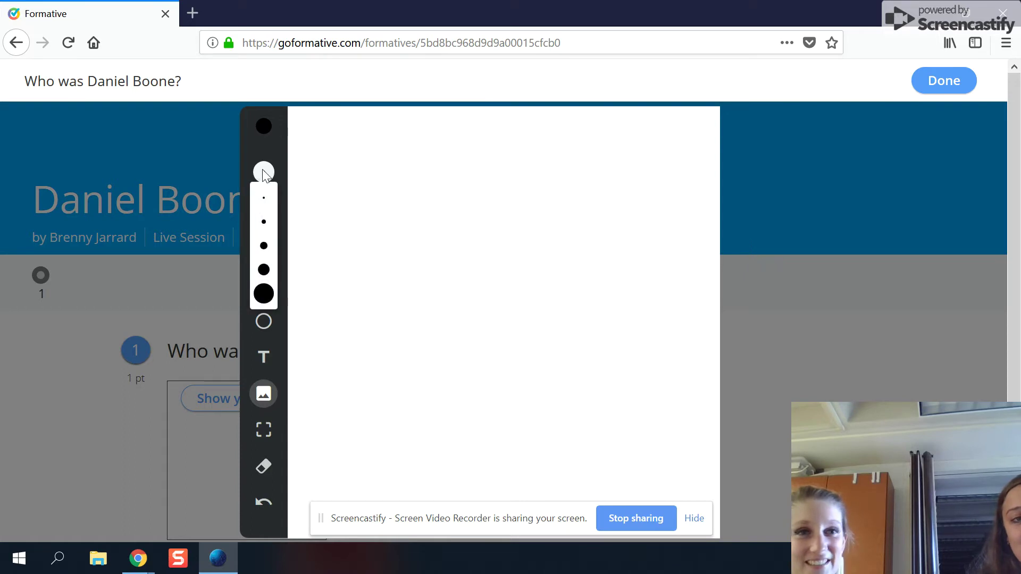
pyautogui.click(263, 269)
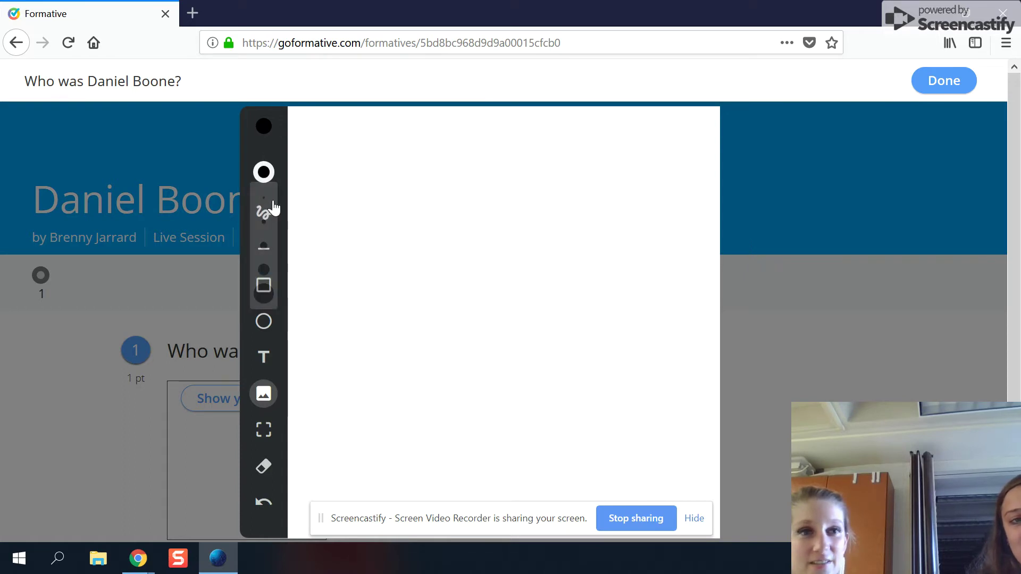
pyautogui.click(268, 129)
pyautogui.click(264, 155)
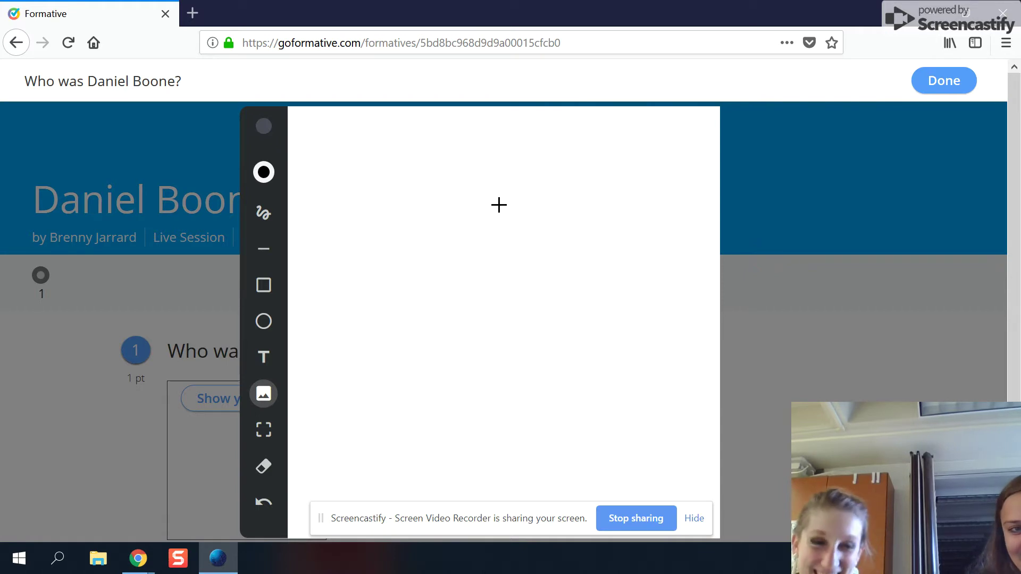
pyautogui.click(263, 212)
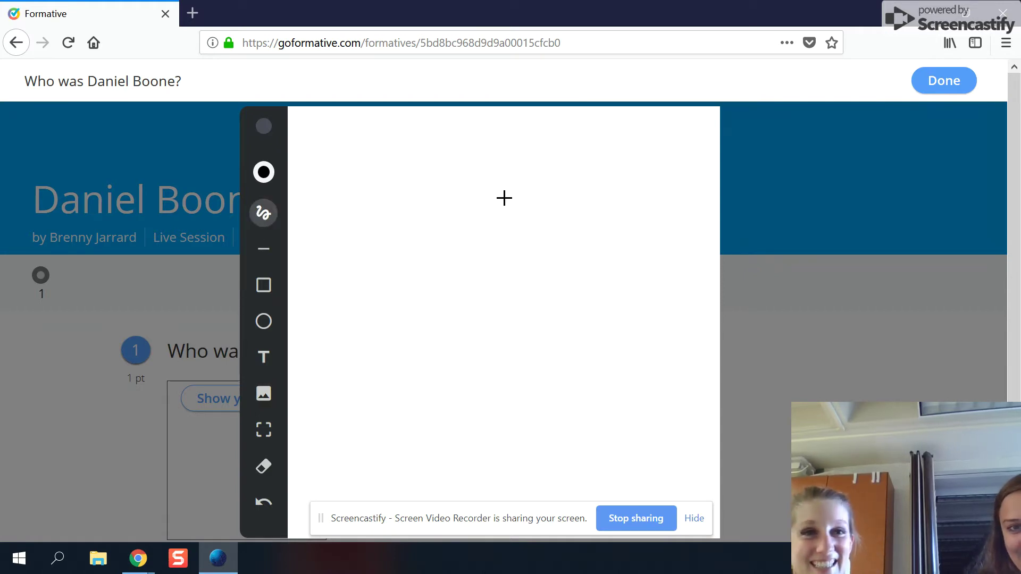
# Draw a stick figure with a round head, body, two legs and two arms.
pyautogui.moveTo(504, 196)
pyautogui.mouseDown()
pyautogui.moveTo(439, 199)
pyautogui.moveTo(422, 246)
pyautogui.moveTo(472, 280)
pyautogui.moveTo(522, 230)
pyautogui.moveTo(502, 186)
pyautogui.mouseUp()
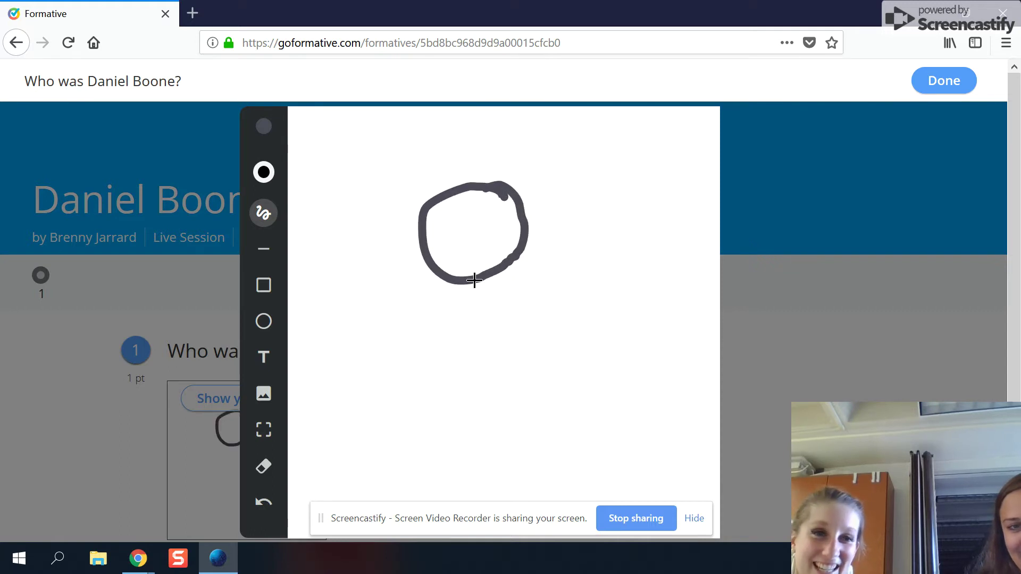
pyautogui.moveTo(474, 280)
pyautogui.mouseDown()
pyautogui.moveTo(472, 392)
pyautogui.moveTo(422, 476)
pyautogui.mouseUp()
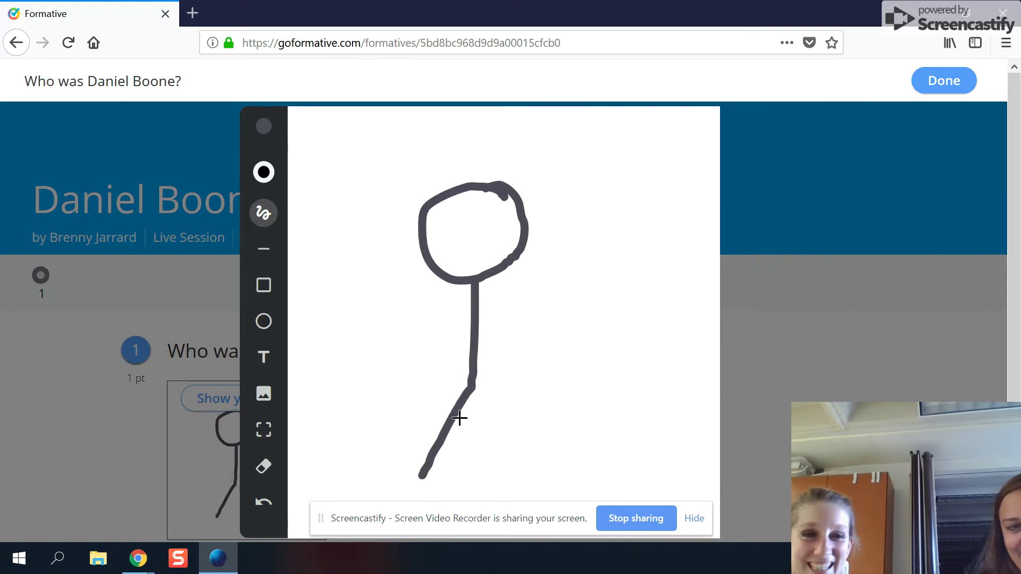
pyautogui.moveTo(475, 380); pyautogui.dragTo(523, 456)
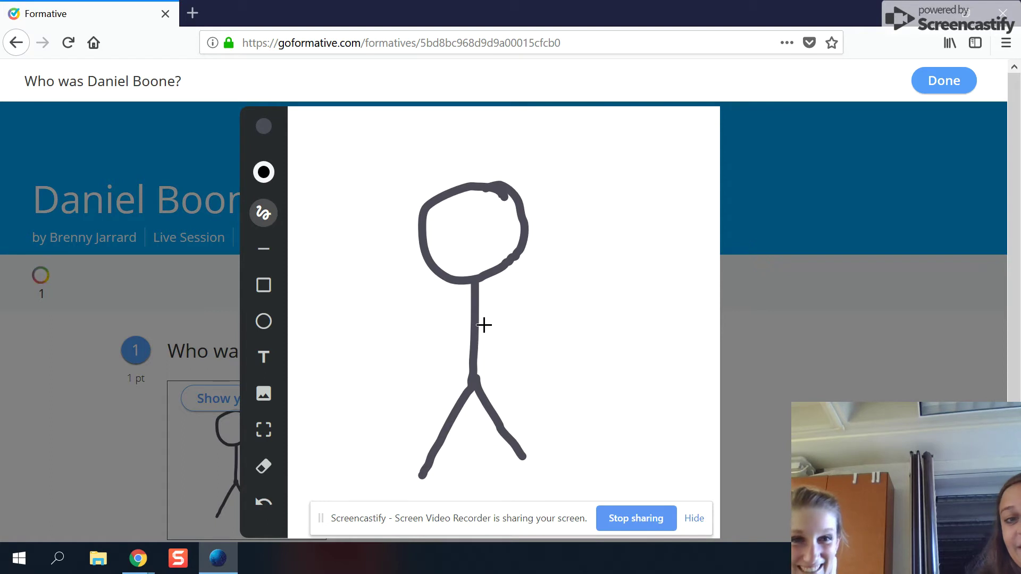
pyautogui.moveTo(481, 324); pyautogui.dragTo(544, 299)
pyautogui.moveTo(475, 324); pyautogui.dragTo(382, 294)
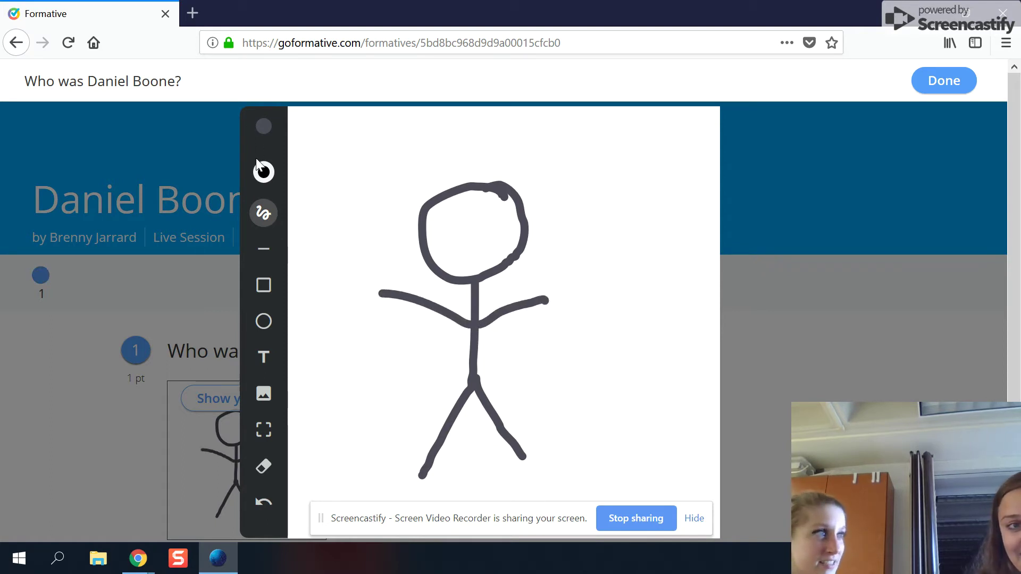
pyautogui.click(263, 128)
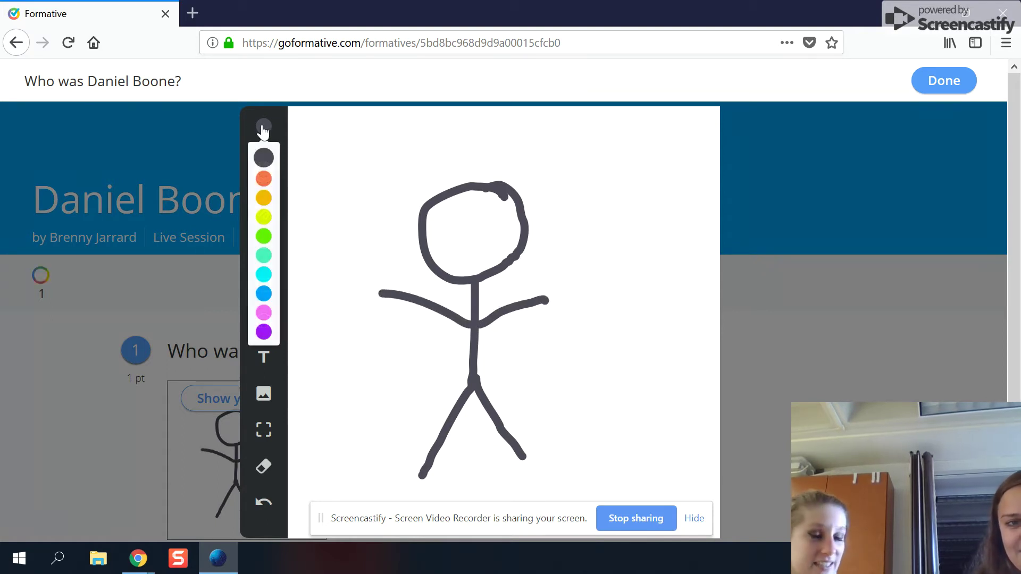
# Draw a scribbled yellow hat with a tail trailing right on the stick figure's head.
pyautogui.click(263, 199)
pyautogui.moveTo(416, 167)
pyautogui.mouseDown()
pyautogui.moveTo(413, 212)
pyautogui.moveTo(513, 201)
pyautogui.moveTo(527, 181)
pyautogui.moveTo(478, 152)
pyautogui.moveTo(413, 161)
pyautogui.mouseUp()
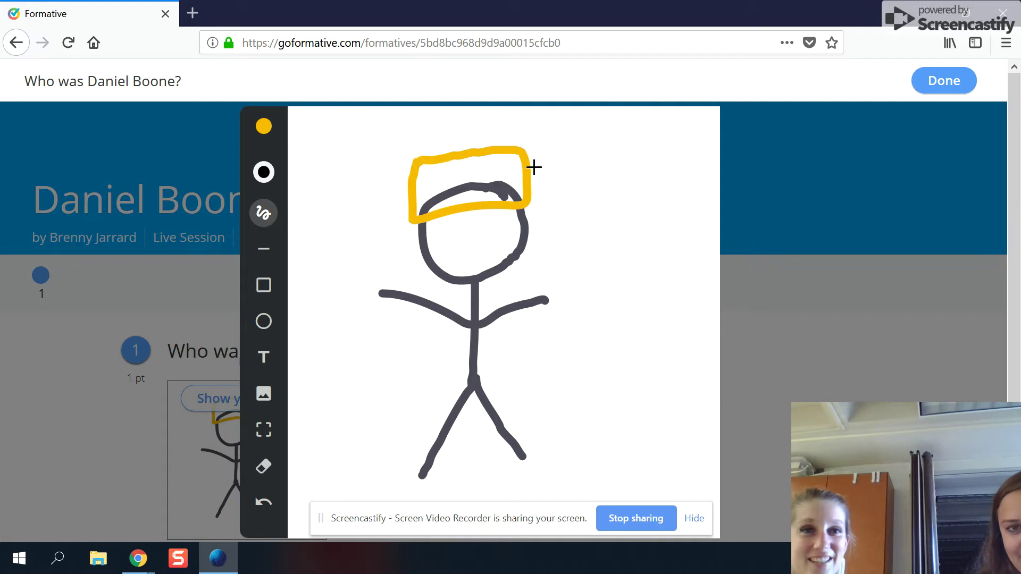
pyautogui.moveTo(532, 165)
pyautogui.mouseDown()
pyautogui.moveTo(577, 196)
pyautogui.moveTo(604, 234)
pyautogui.moveTo(573, 230)
pyautogui.moveTo(528, 192)
pyautogui.mouseUp()
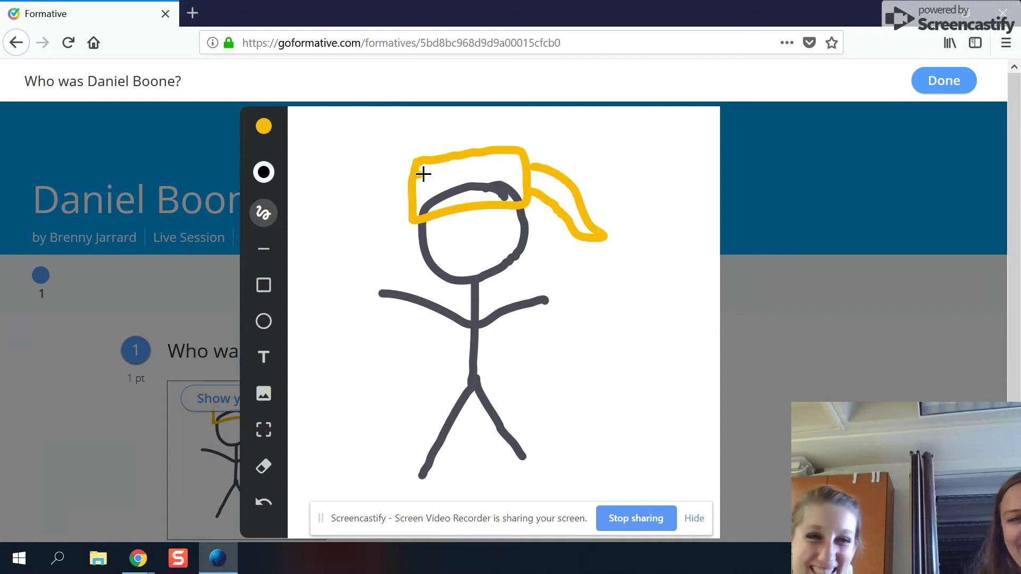
pyautogui.moveTo(422, 171)
pyautogui.mouseDown()
pyautogui.moveTo(521, 160)
pyautogui.moveTo(447, 168)
pyautogui.moveTo(479, 172)
pyautogui.moveTo(479, 198)
pyautogui.moveTo(448, 198)
pyautogui.moveTo(468, 182)
pyautogui.moveTo(528, 177)
pyautogui.moveTo(531, 201)
pyautogui.mouseUp()
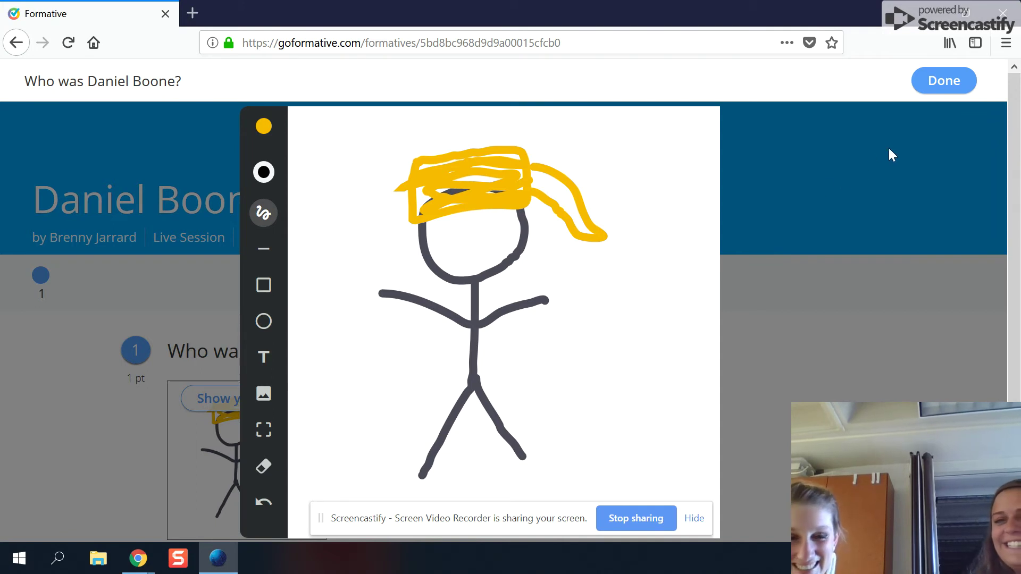
# Submit the guest's drawing, then view question 1's responses in the teacher's Chrome window.
pyautogui.click(944, 83)
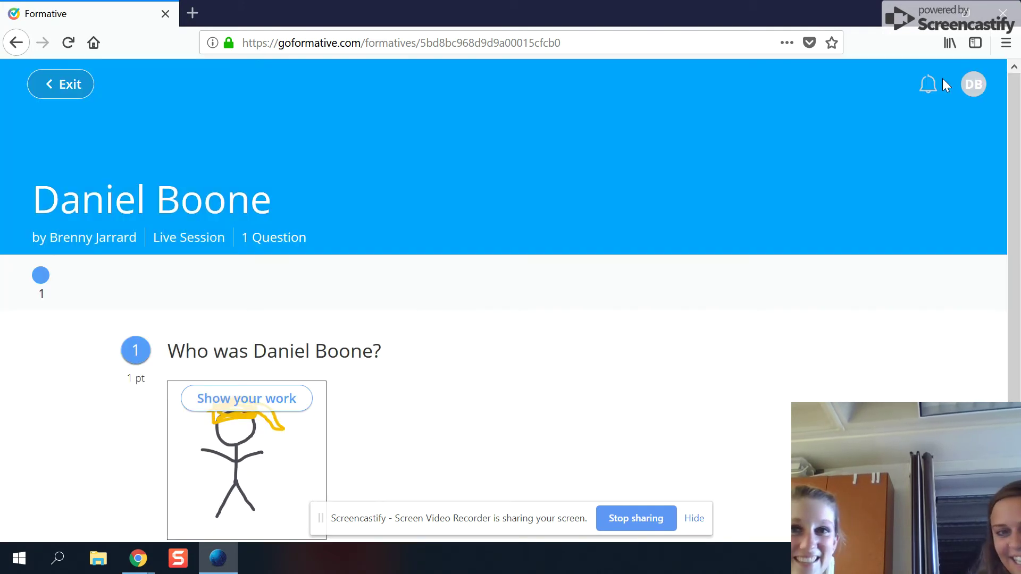
pyautogui.moveTo(148, 568)
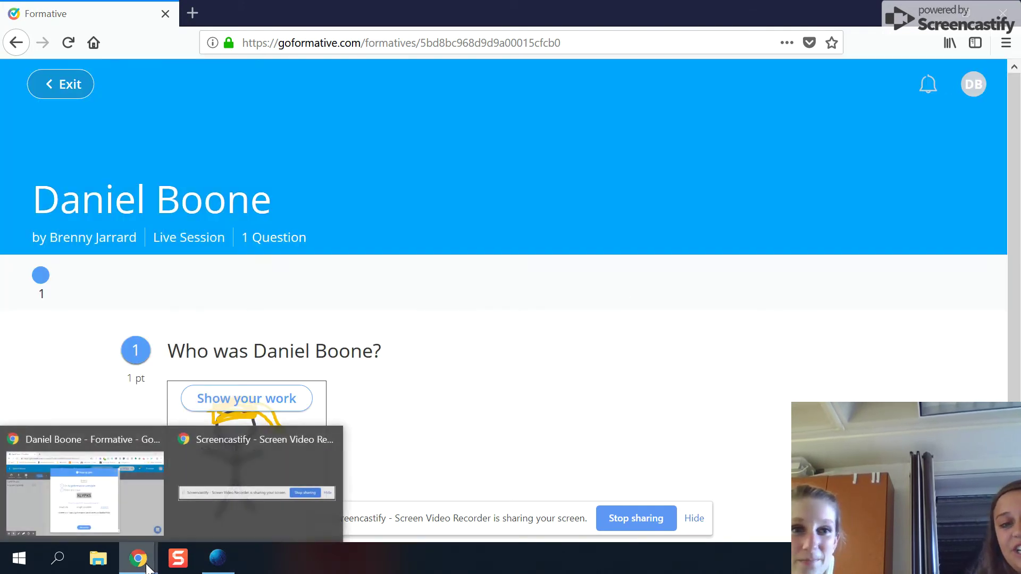
pyautogui.click(122, 504)
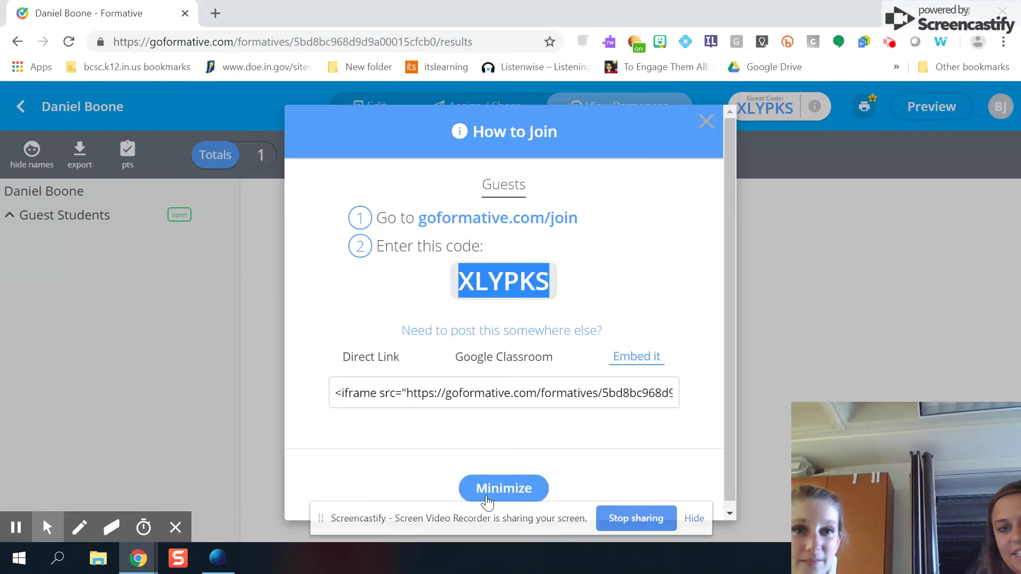
pyautogui.click(488, 496)
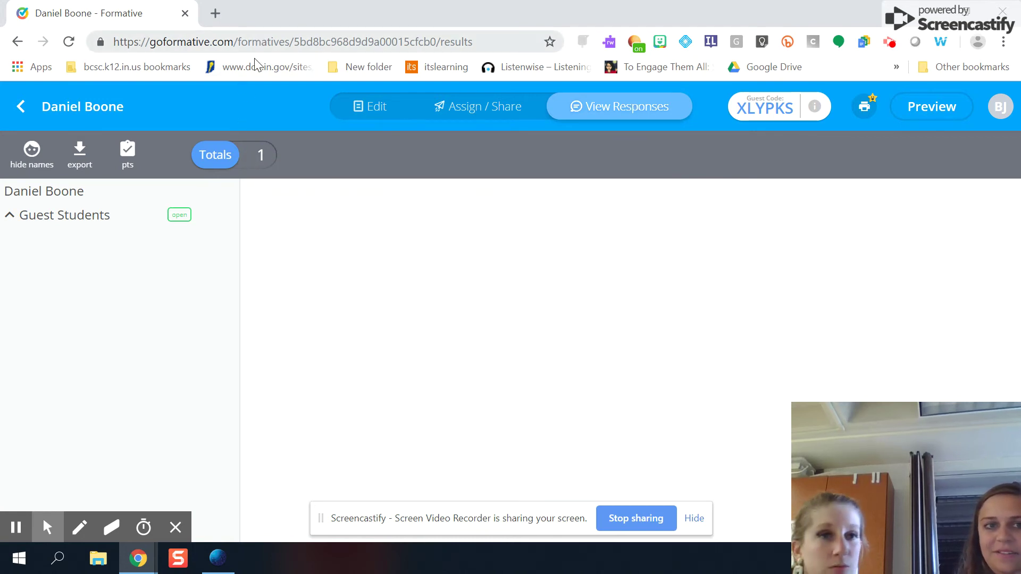
pyautogui.click(245, 165)
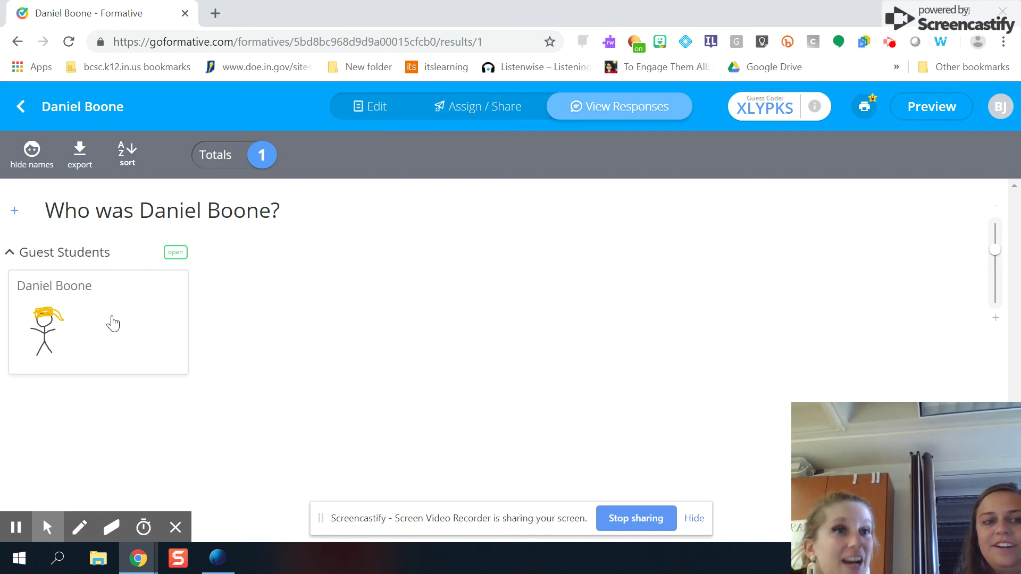
# Give the stick-figure Daniel Boone response the full 1/1 point and close the grading panel.
pyautogui.click(142, 331)
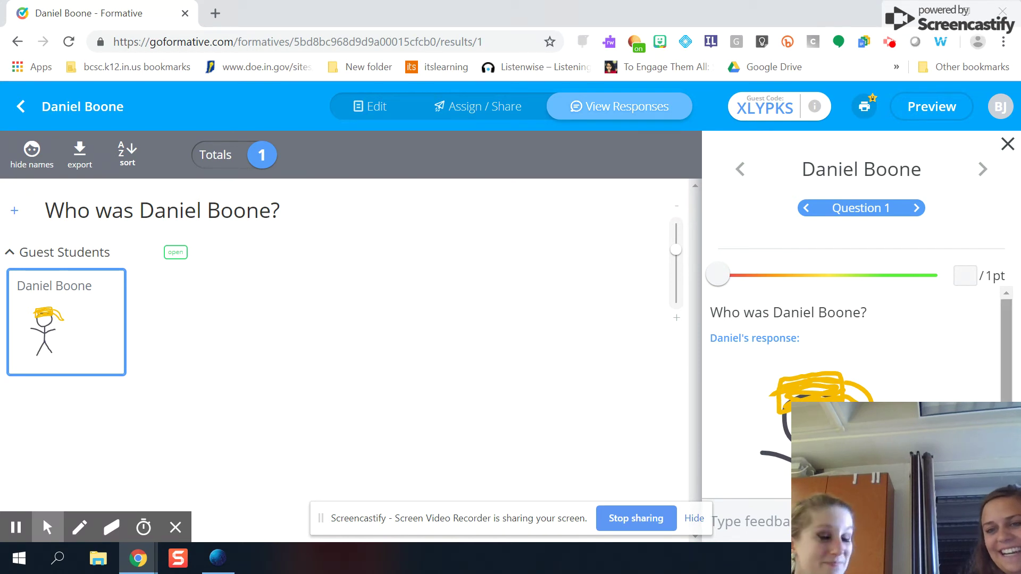
pyautogui.scroll(-3, 1004, 404)
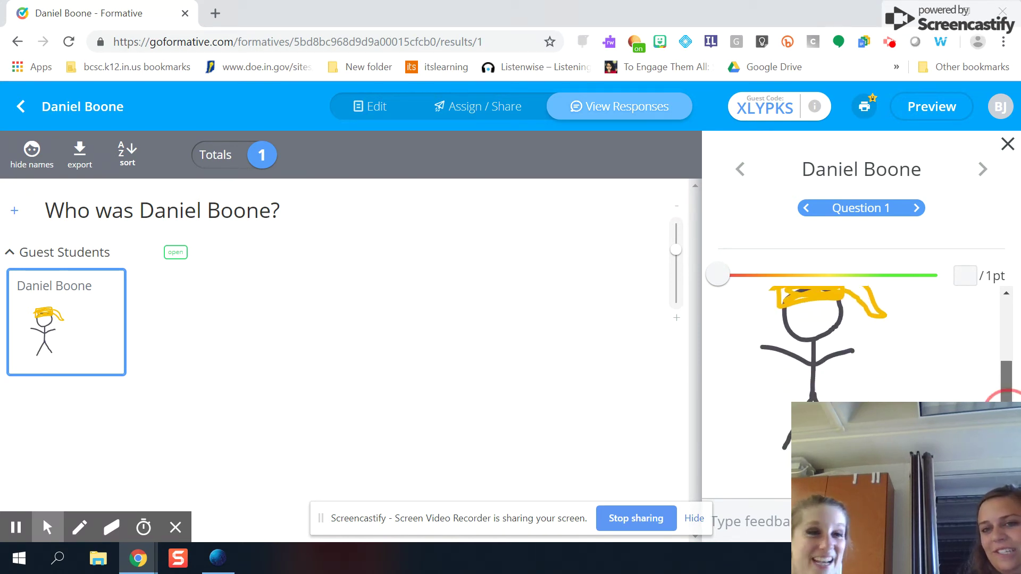
pyautogui.scroll(3, 980, 356)
pyautogui.moveTo(718, 275); pyautogui.dragTo(935, 277)
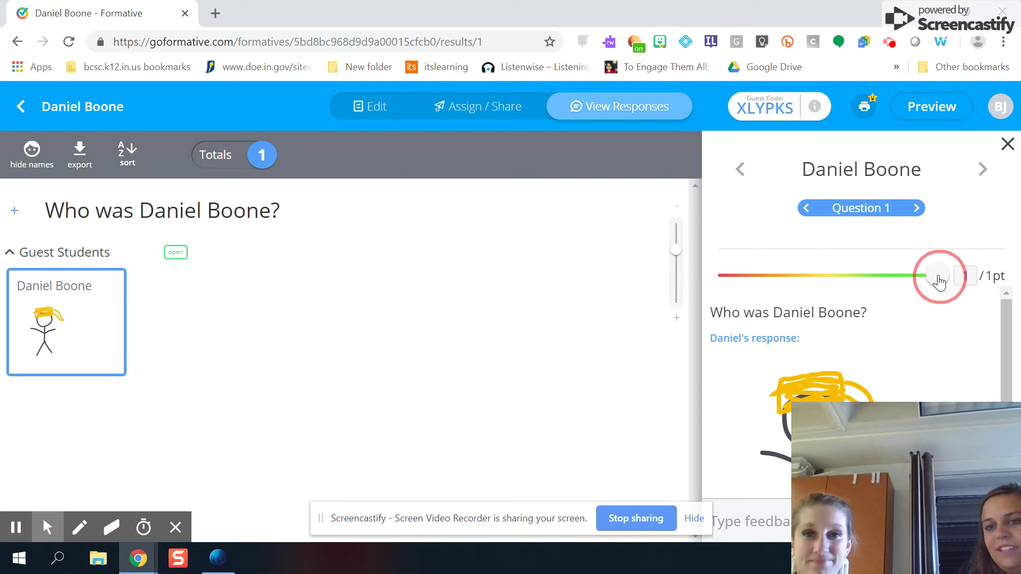
pyautogui.click(916, 361)
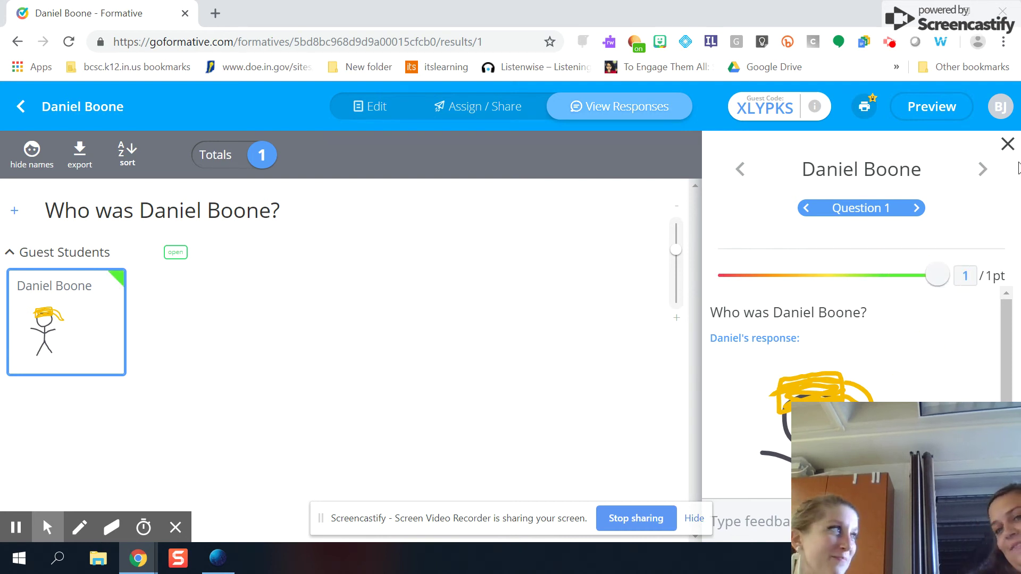
pyautogui.click(1007, 144)
pyautogui.click(711, 311)
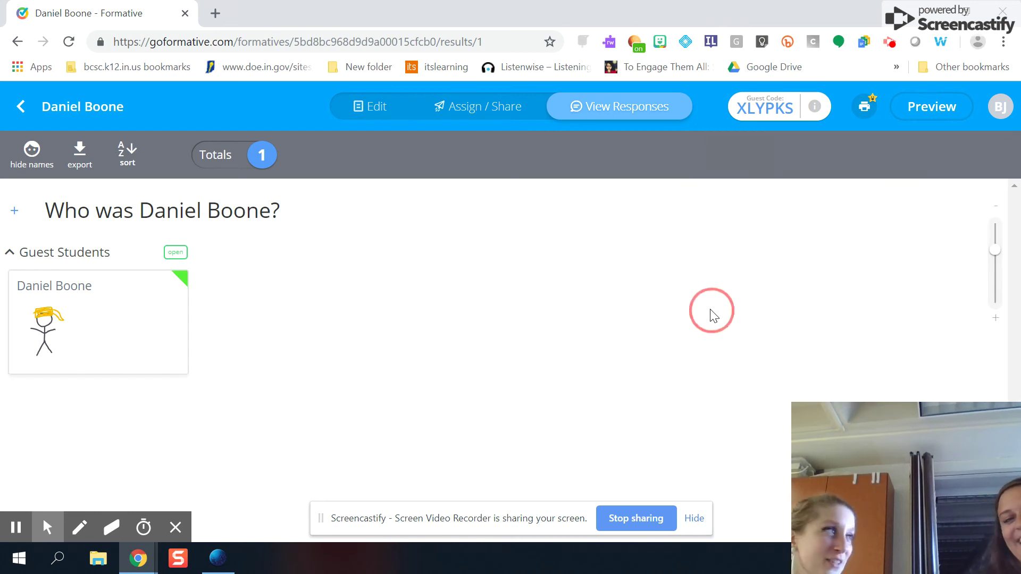